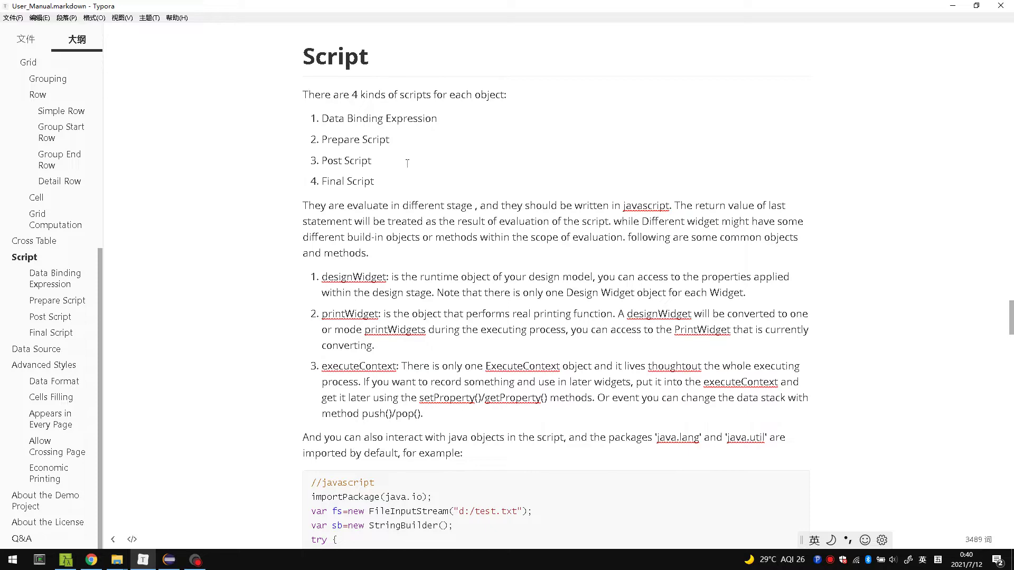
Read the Script section of the user manual, including the Data Binding Expression and Prepare Script descriptions.
{"action": "left_click", "coordinate": [407, 163]}
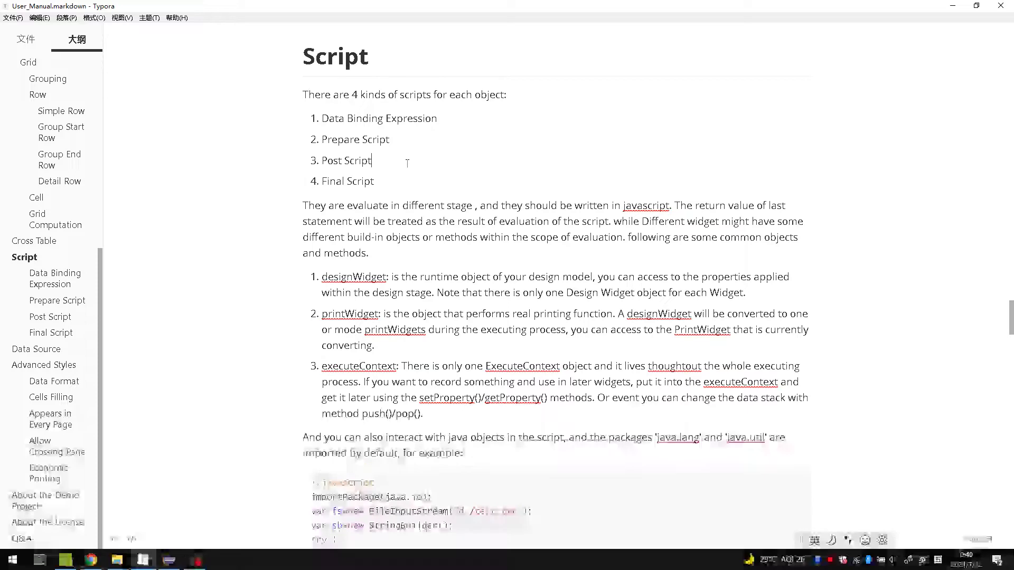
{"action": "left_click", "coordinate": [169, 560]}
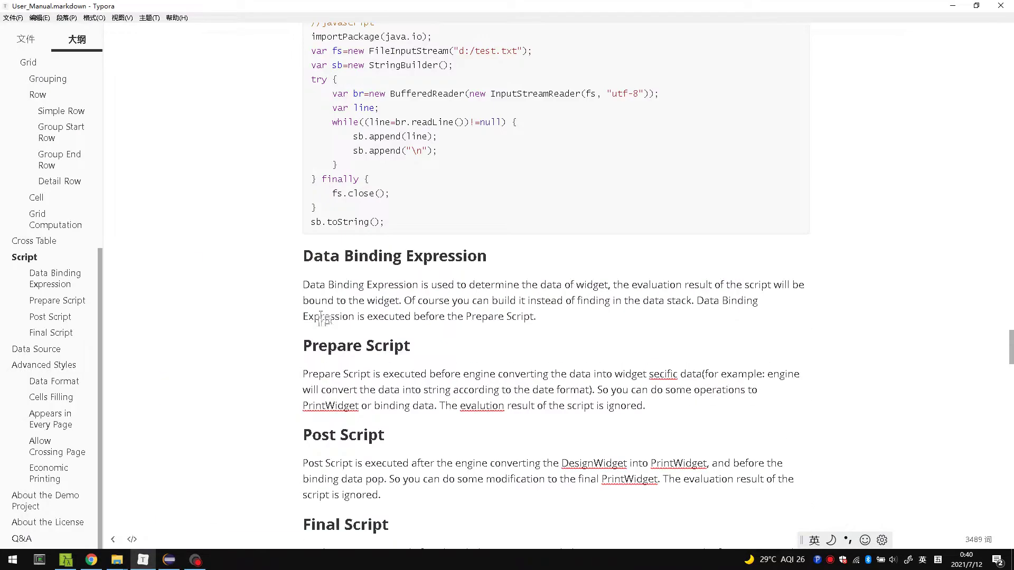
{"action": "scroll", "coordinate": [33, 314], "scroll_direction": "up", "scroll_amount": 6}
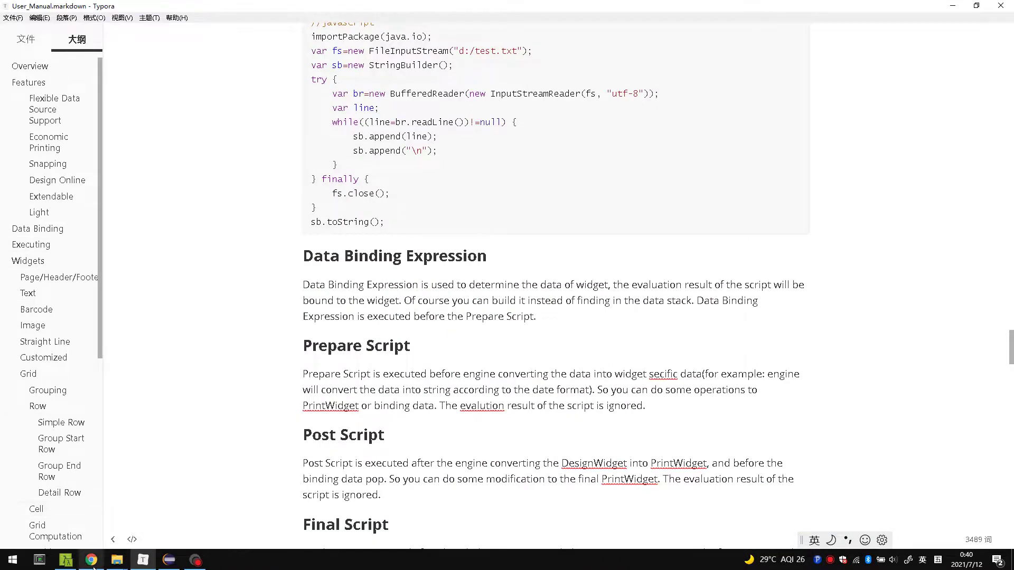
Switch to Eclipse and examine how the preview method in ReportController.java reads its request parameters and template data.
{"action": "left_click", "coordinate": [91, 561]}
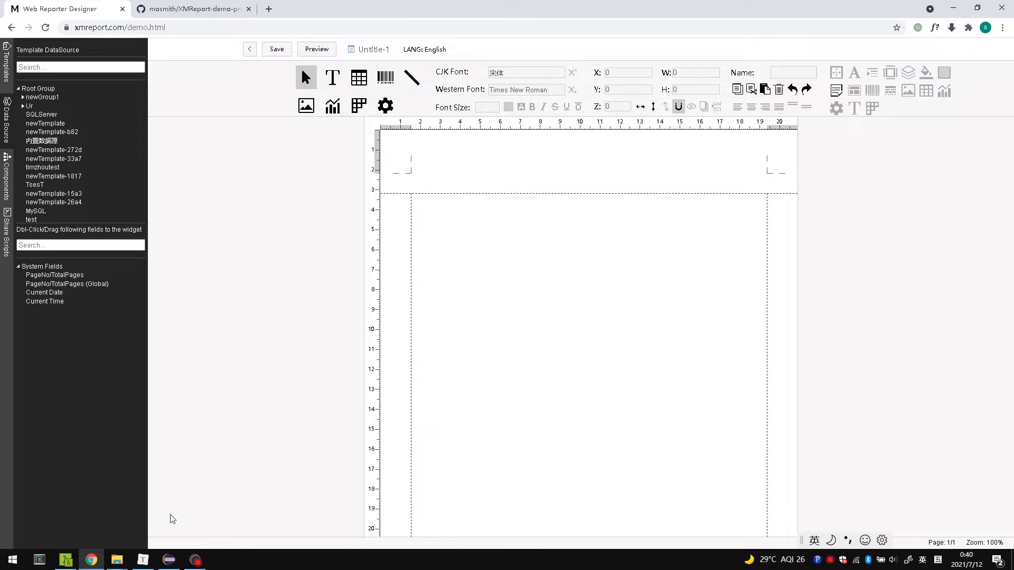
{"action": "mouse_move", "coordinate": [169, 563]}
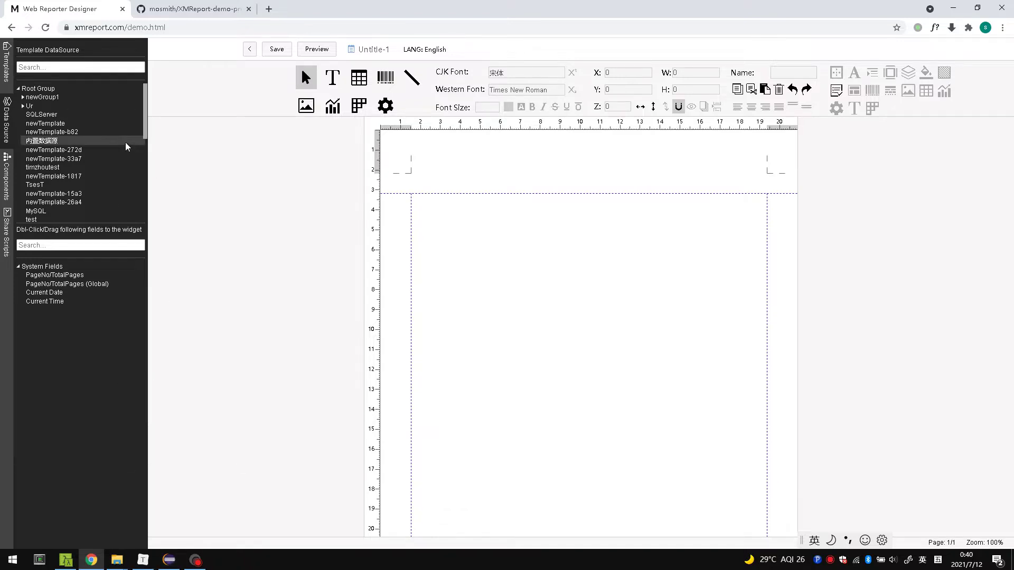
{"action": "left_click", "coordinate": [162, 566]}
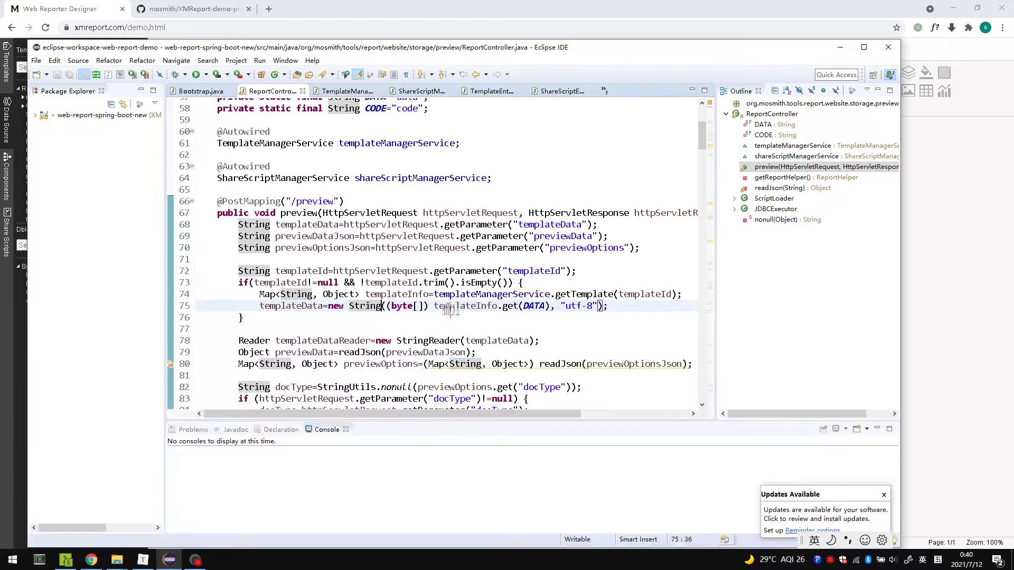
{"action": "left_click", "coordinate": [467, 319]}
{"action": "left_click_drag", "start_coordinate": [467, 319], "coordinate": [382, 236]}
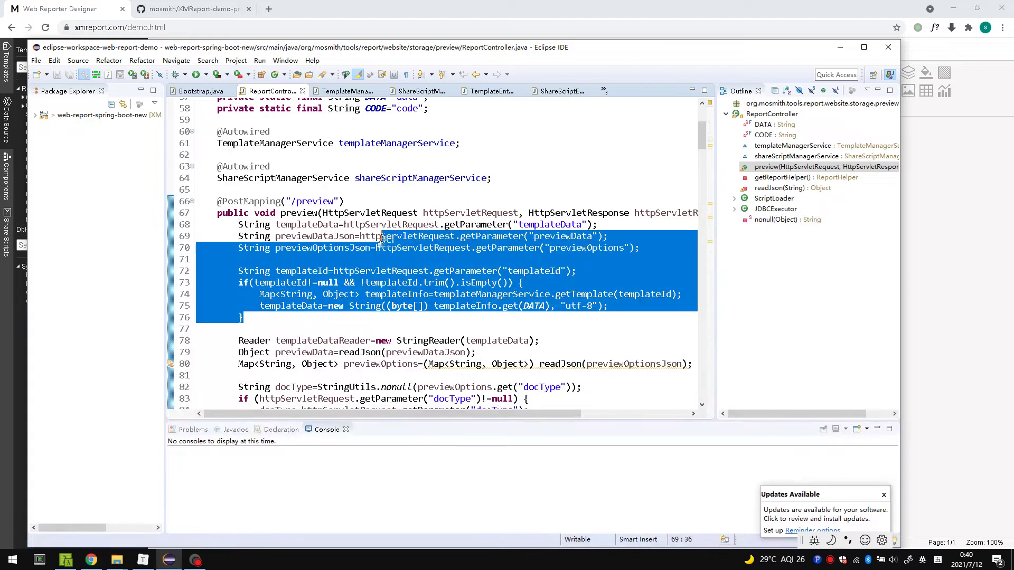
{"action": "left_click", "coordinate": [381, 236]}
{"action": "scroll", "coordinate": [430, 275], "scroll_direction": "down", "scroll_amount": 2}
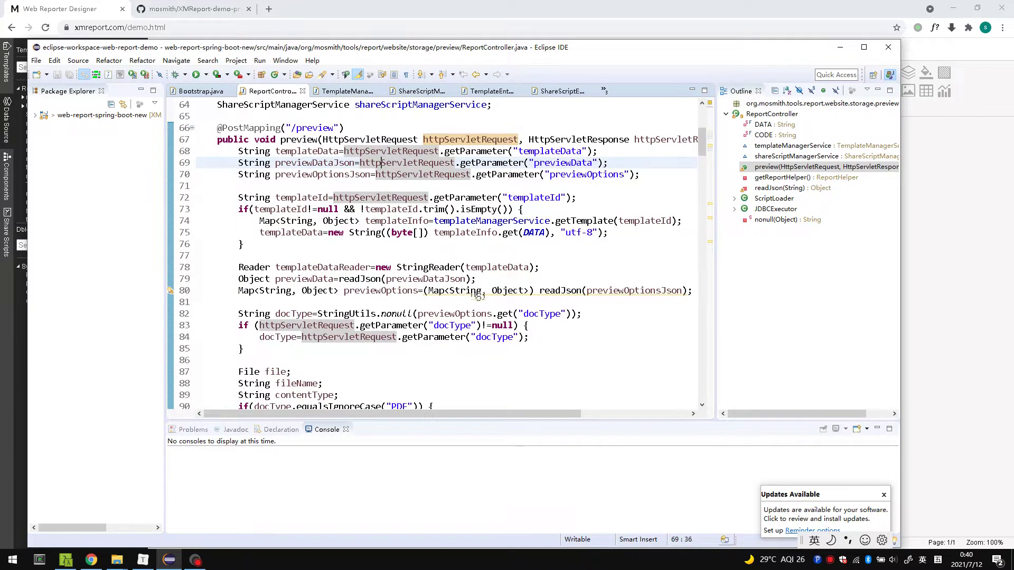
{"action": "scroll", "coordinate": [479, 295], "scroll_direction": "down", "scroll_amount": 4}
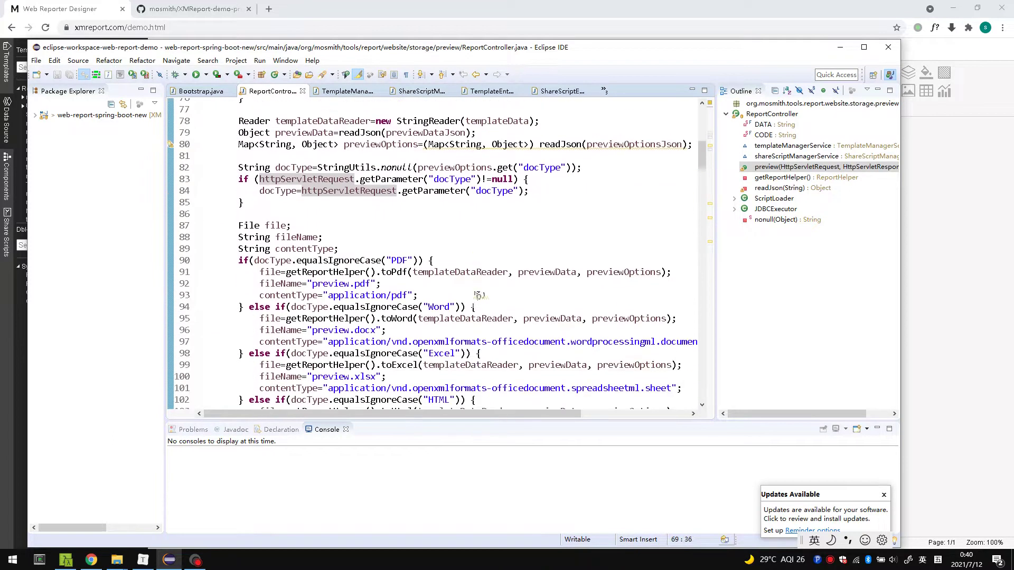
Examine the PDF branch of the preview method, including the previewData argument and the getReportHelper call.
{"action": "double_click", "coordinate": [446, 272]}
{"action": "left_click_drag", "start_coordinate": [539, 282], "coordinate": [318, 295]}
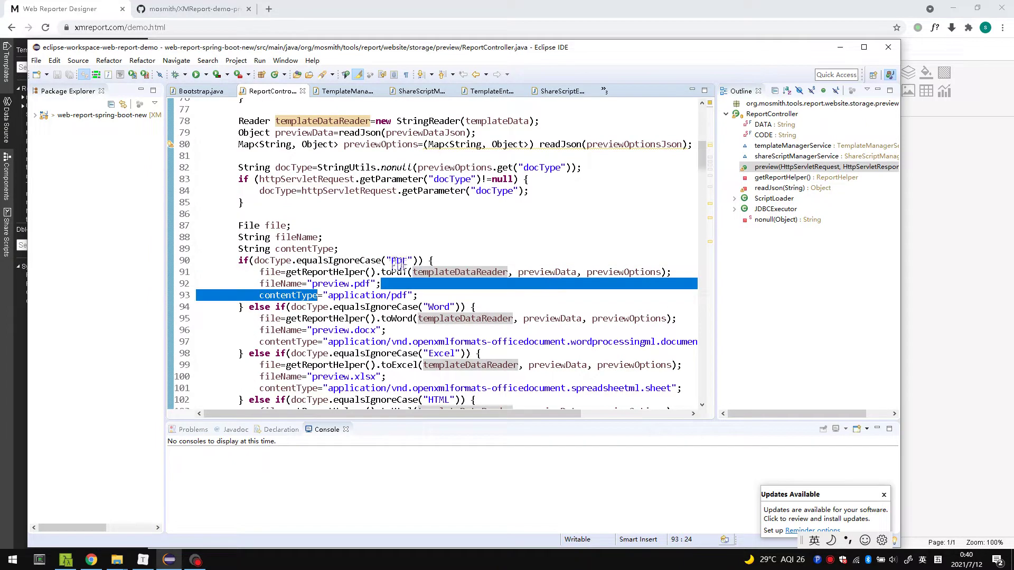
{"action": "left_click", "coordinate": [345, 273]}
{"action": "double_click", "coordinate": [550, 273]}
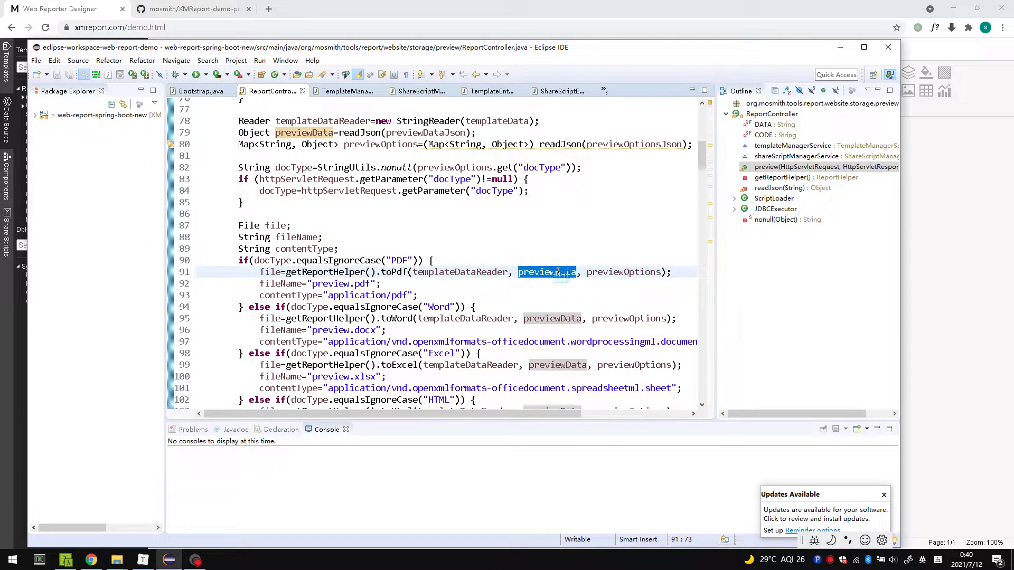
{"action": "mouse_move", "coordinate": [557, 272]}
{"action": "double_click", "coordinate": [348, 272]}
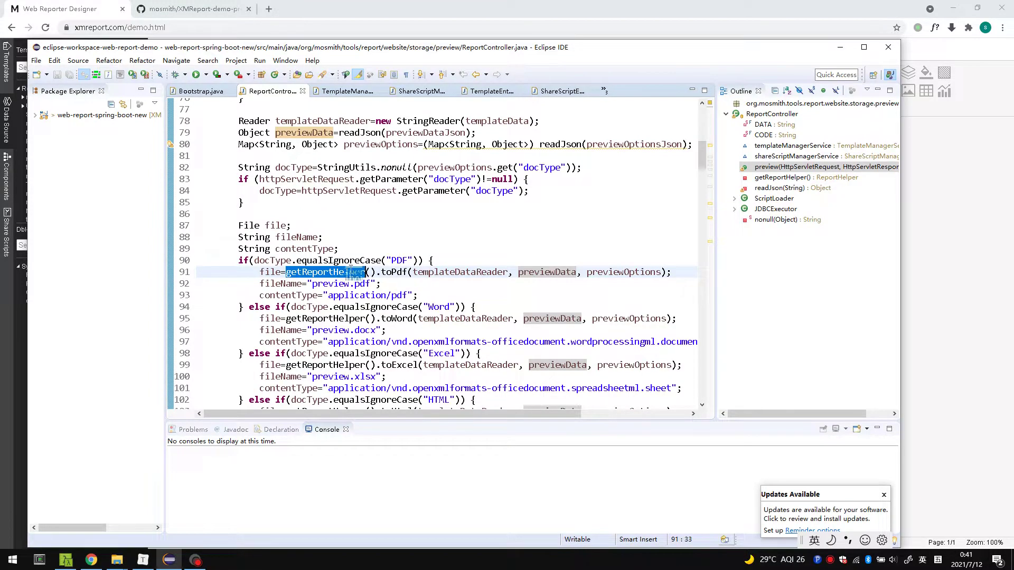
Switch back to the Web Reporter Designer in Chrome and show the template structure.
{"action": "left_click", "coordinate": [5, 52]}
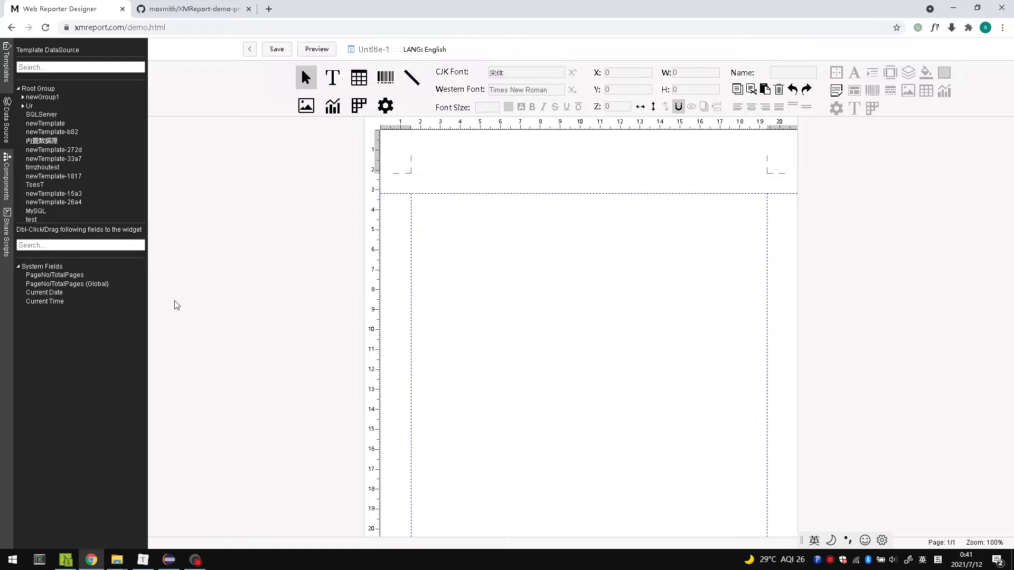
{"action": "key", "text": "alt+Tab"}
{"action": "left_click", "coordinate": [8, 172]}
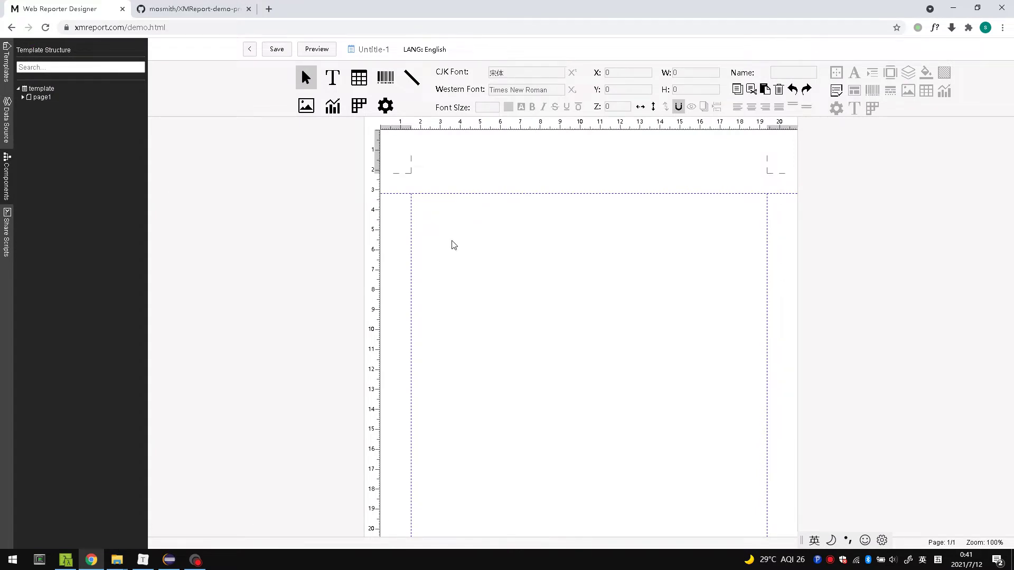
Enter JSON preview data with the field "a" set to "a1" and close the preview dialog.
{"action": "left_click", "coordinate": [338, 81]}
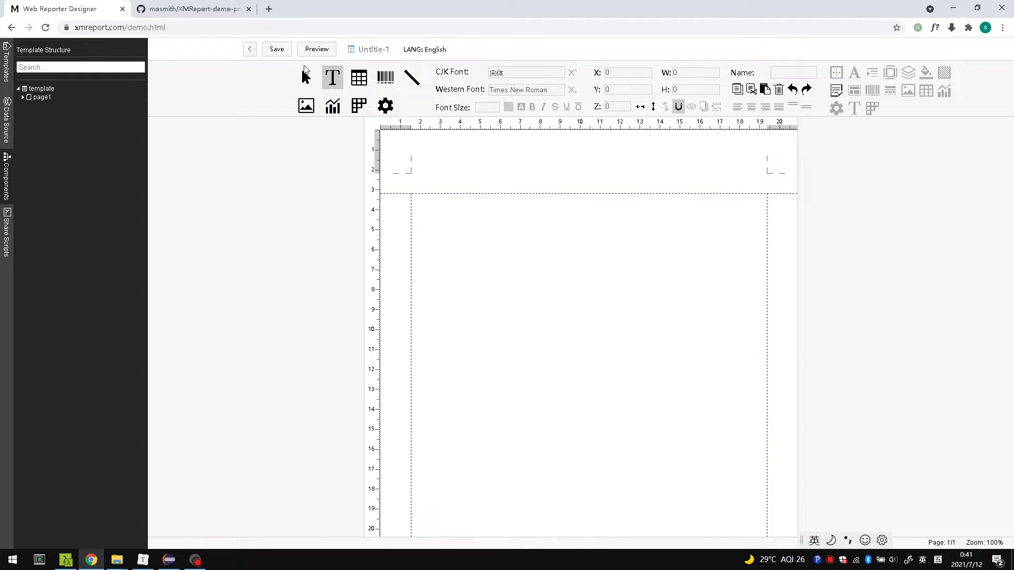
{"action": "left_click", "coordinate": [316, 49]}
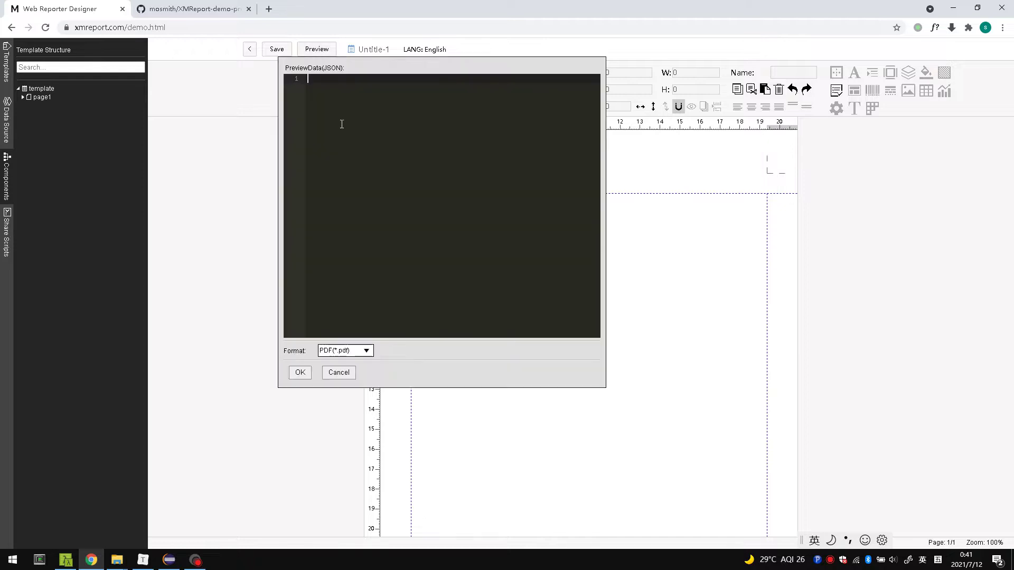
{"action": "type", "text": "{"}
{"action": "key", "text": "Return"}
{"action": "type", "text": "\"j"}
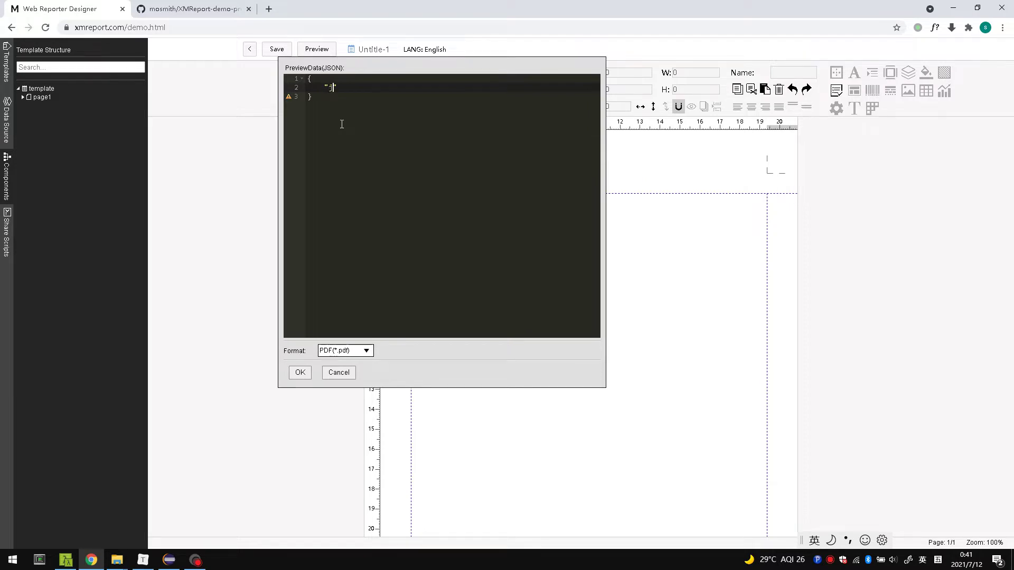
{"action": "key", "text": "BackSpace"}
{"action": "type", "text": "a"}
{"action": "type", "text": "\": \"ji"}
{"action": "left_click", "coordinate": [339, 373]}
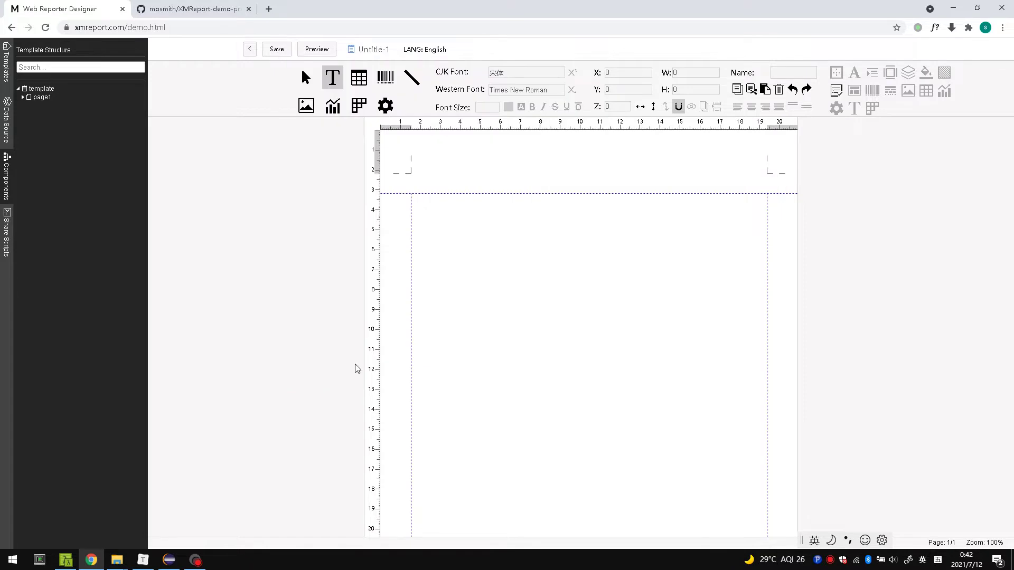
Draw a text widget about 596 by 397 at the top of the page body and enter =a as its content.
{"action": "left_click", "coordinate": [332, 77]}
{"action": "left_click_drag", "start_coordinate": [437, 218], "coordinate": [555, 294]}
{"action": "left_click_drag", "start_coordinate": [476, 251], "coordinate": [493, 228]}
{"action": "double_click", "coordinate": [491, 225]}
{"action": "left_click", "coordinate": [490, 223]}
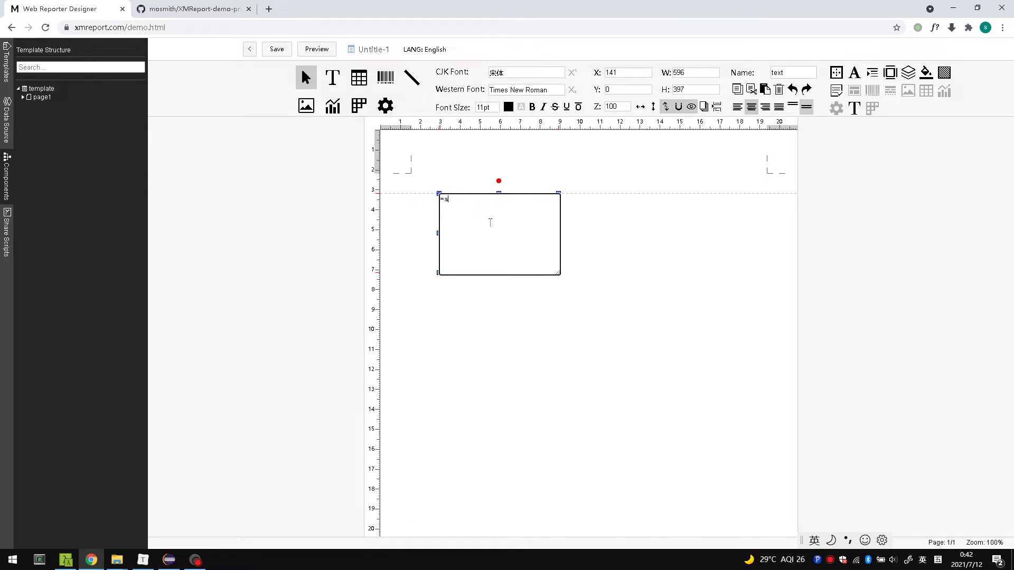
{"action": "left_click", "coordinate": [560, 424]}
Generate a PDF preview of the report from the JSON data and return to the designer.
{"action": "left_click", "coordinate": [317, 49]}
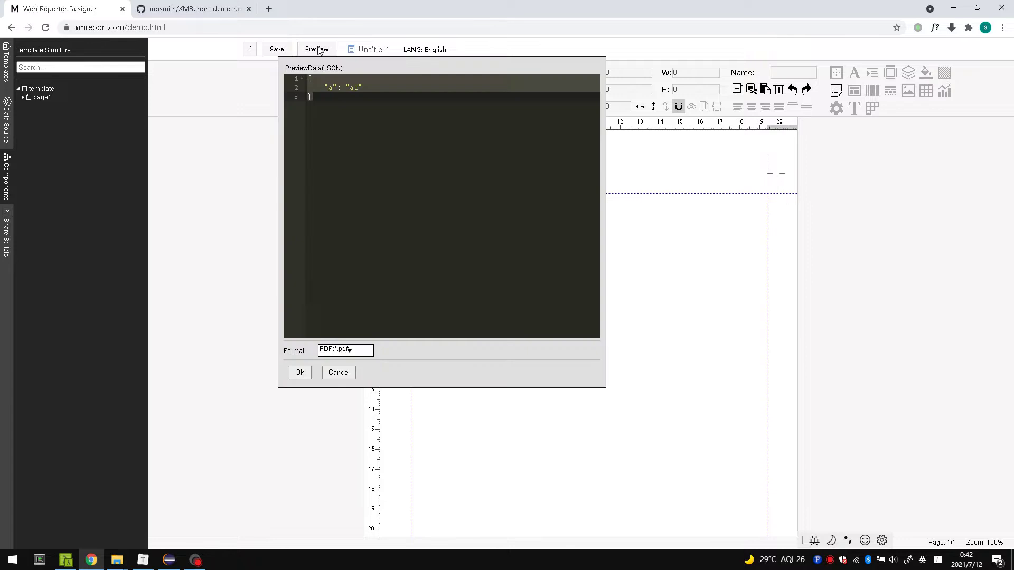
{"action": "left_click", "coordinate": [299, 373]}
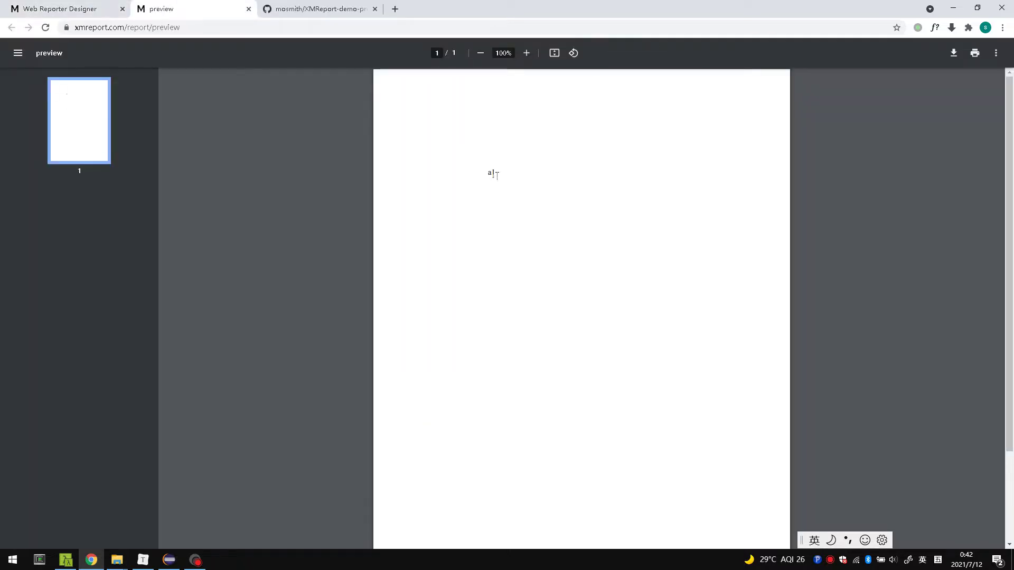
{"action": "left_click", "coordinate": [82, 13]}
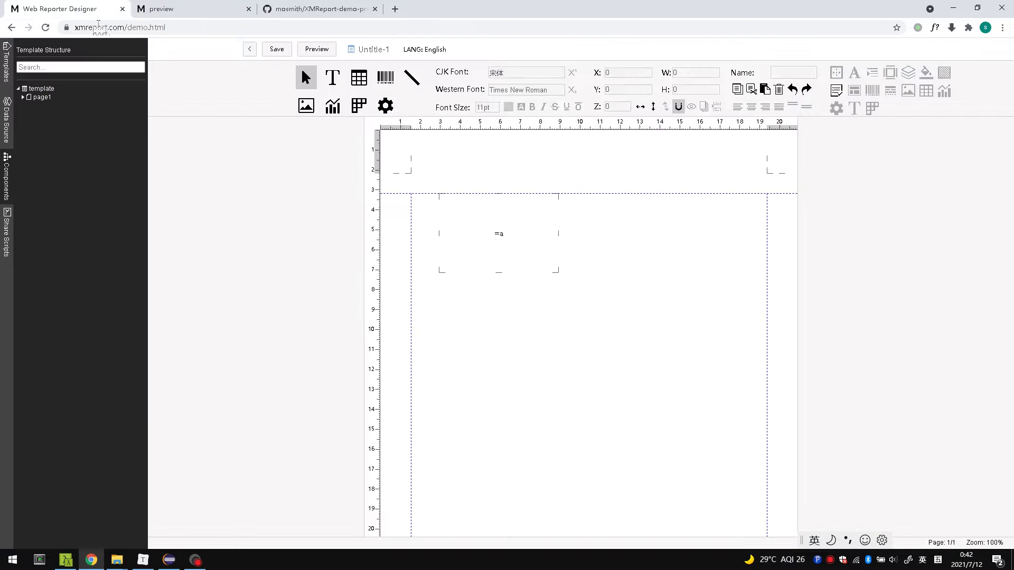
Move the text widget to the body's upper-left corner at X 0, Y 0, and check the generated PDF preview.
{"action": "left_click", "coordinate": [512, 249]}
{"action": "left_click_drag", "start_coordinate": [516, 251], "coordinate": [445, 233]}
{"action": "left_click", "coordinate": [202, 8]}
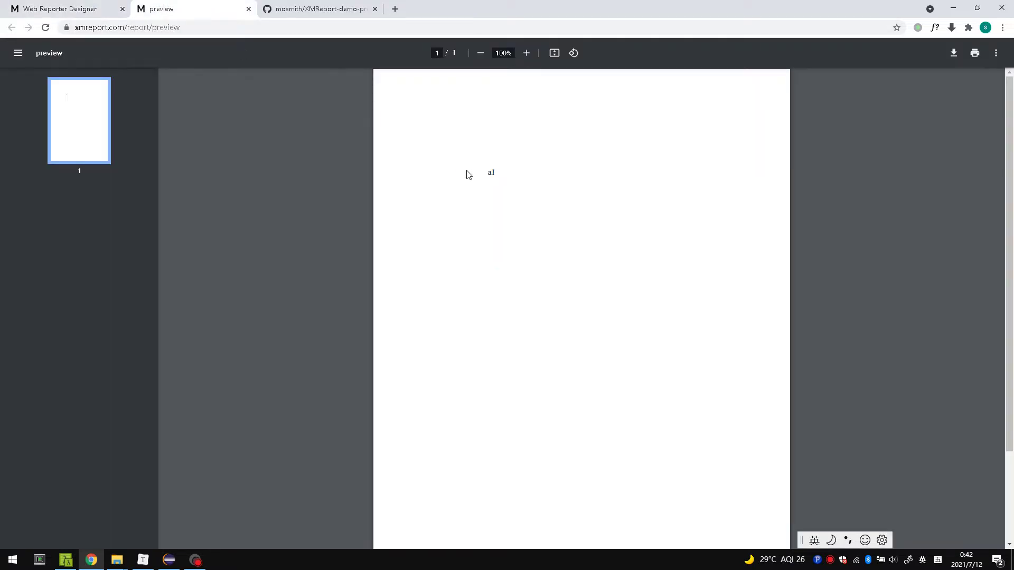
{"action": "left_click", "coordinate": [95, 13]}
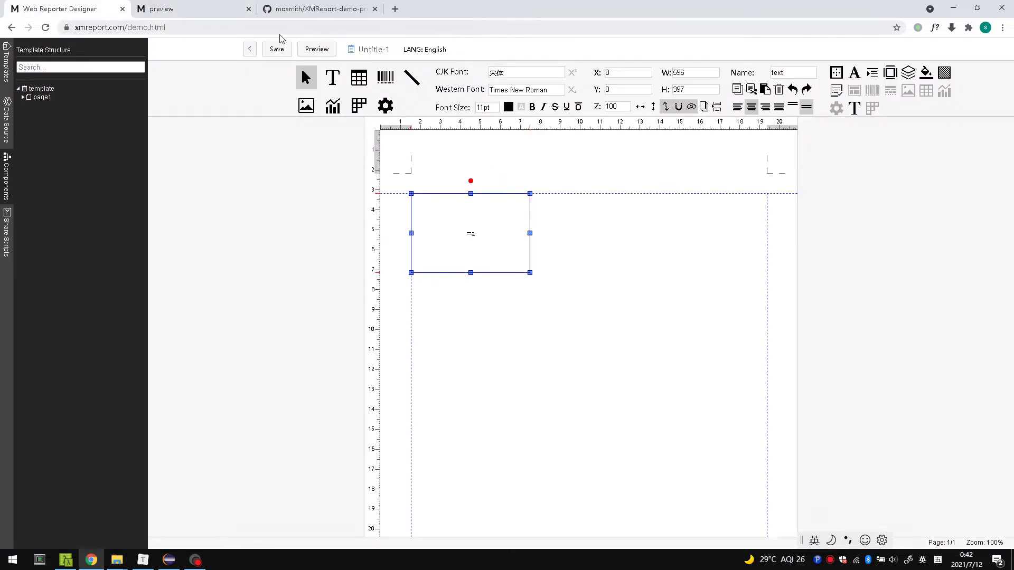
Review the JSON preview data and close the dialog without generating a preview.
{"action": "left_click", "coordinate": [317, 50]}
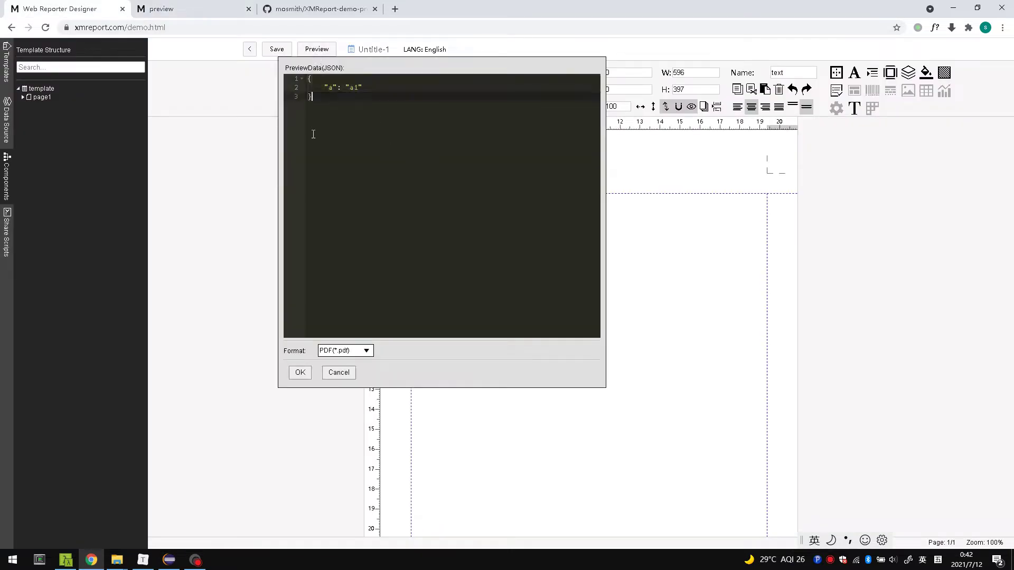
{"action": "left_click", "coordinate": [302, 82]}
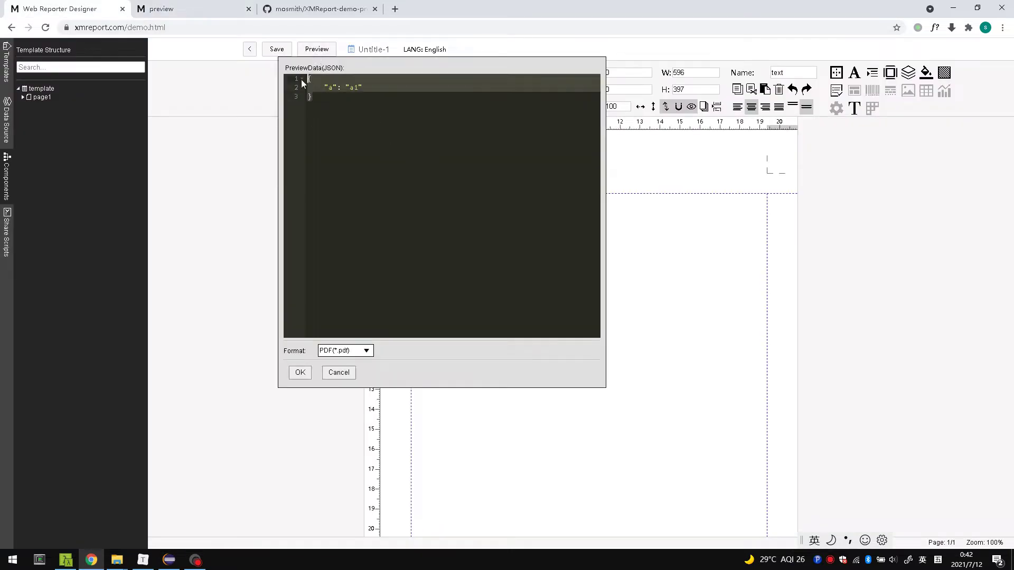
{"action": "left_click", "coordinate": [339, 374]}
{"action": "left_click", "coordinate": [474, 337]}
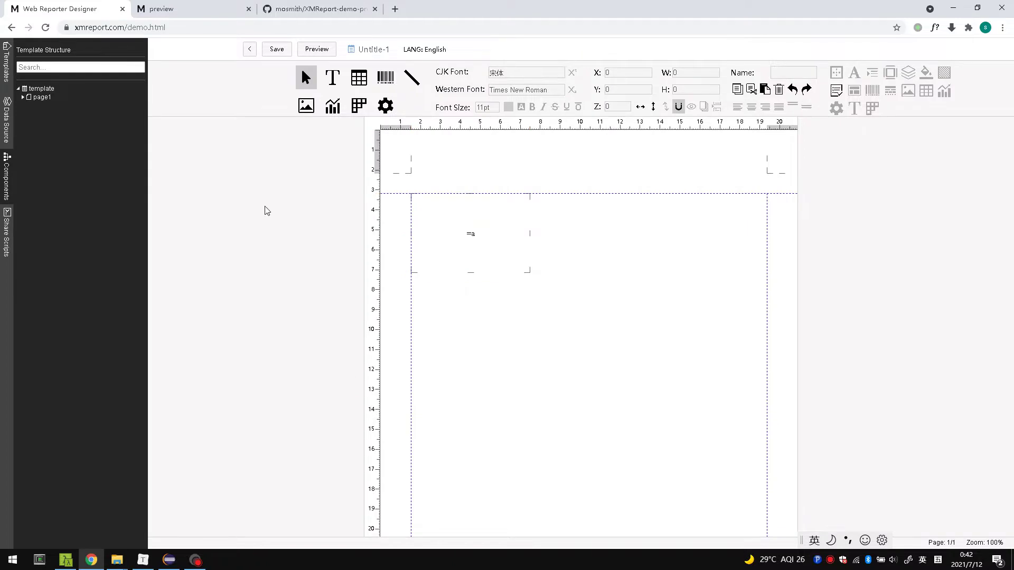
Expand page1 and its Body in the template structure and select the text widget.
{"action": "left_click", "coordinate": [23, 98]}
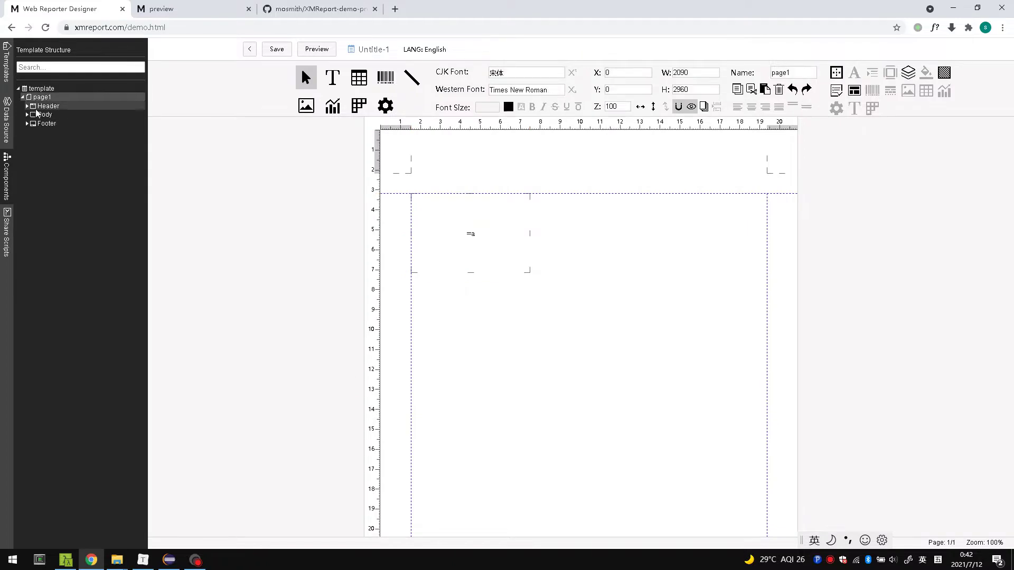
{"action": "left_click", "coordinate": [28, 114]}
{"action": "left_click", "coordinate": [45, 124]}
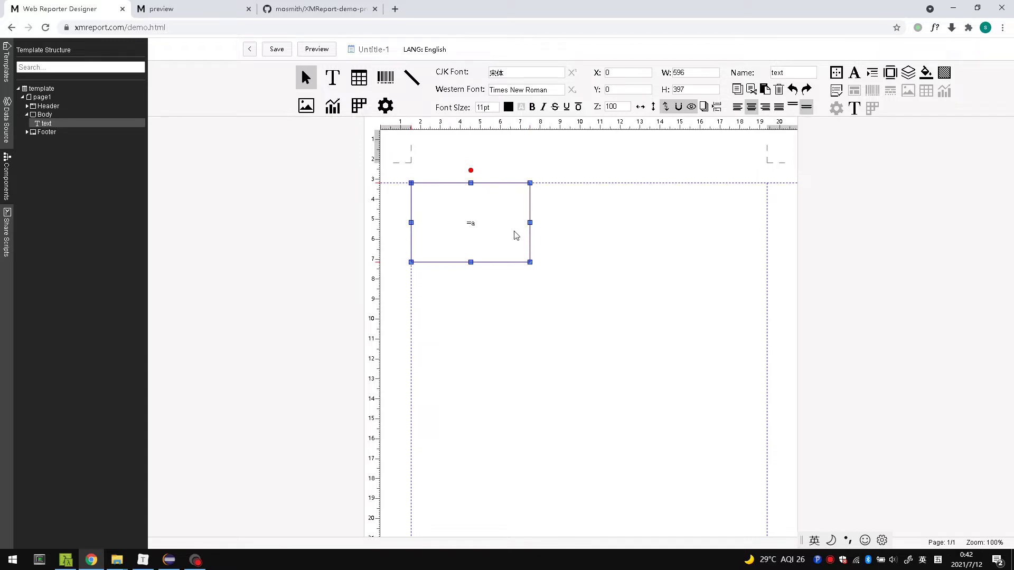
Examine the text widget's binding expression in its inline editor, leaving the content unedited.
{"action": "left_click", "coordinate": [588, 285]}
{"action": "left_click", "coordinate": [486, 241]}
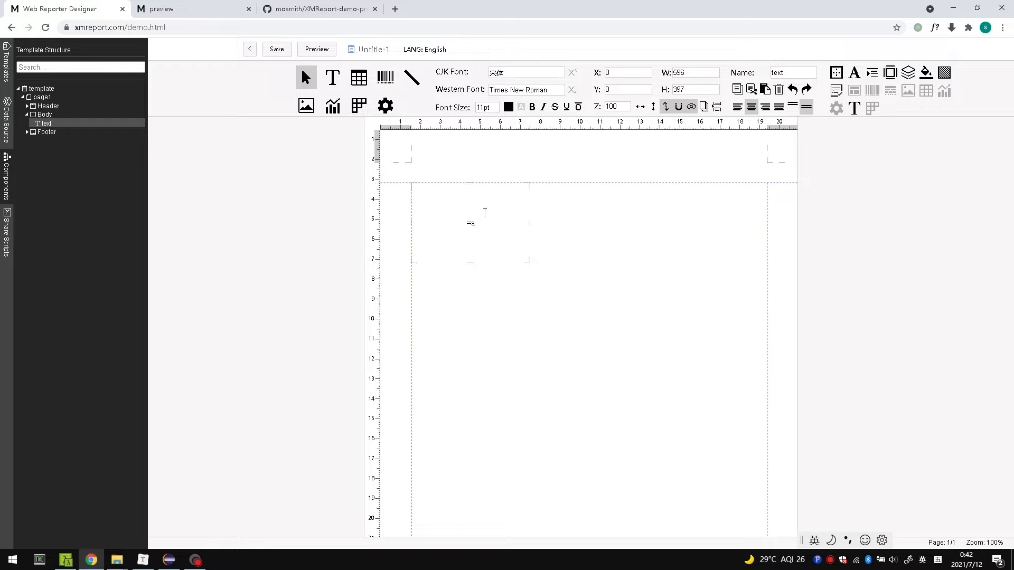
{"action": "double_click", "coordinate": [444, 218]}
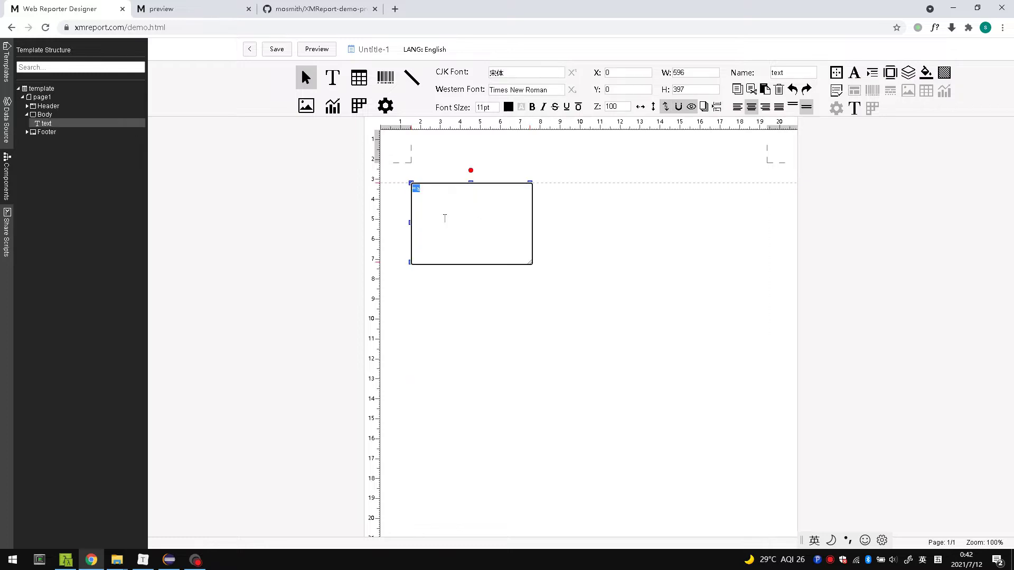
{"action": "left_click", "coordinate": [552, 237]}
{"action": "left_click", "coordinate": [496, 234]}
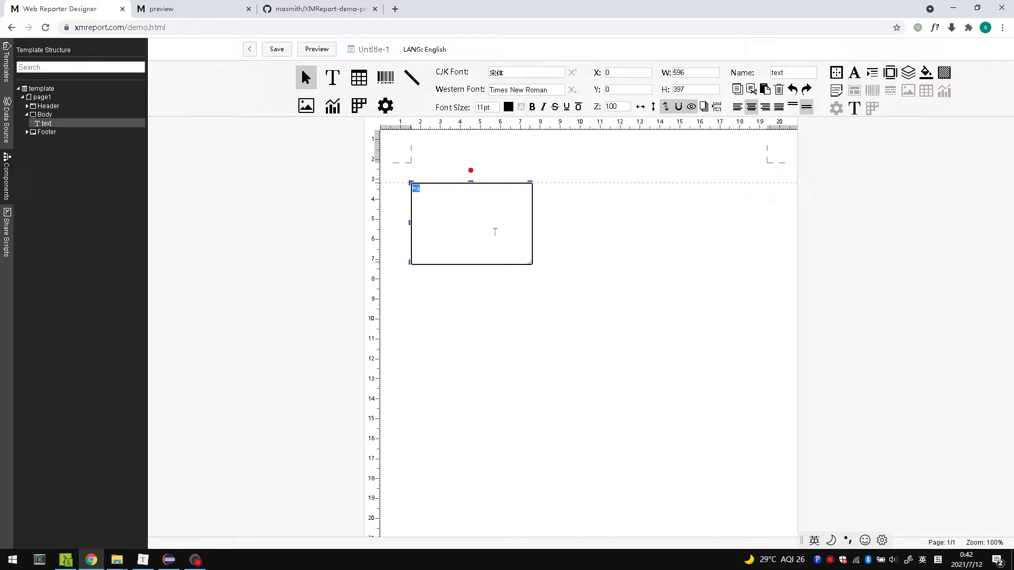
{"action": "left_click", "coordinate": [569, 245]}
{"action": "left_click", "coordinate": [453, 222]}
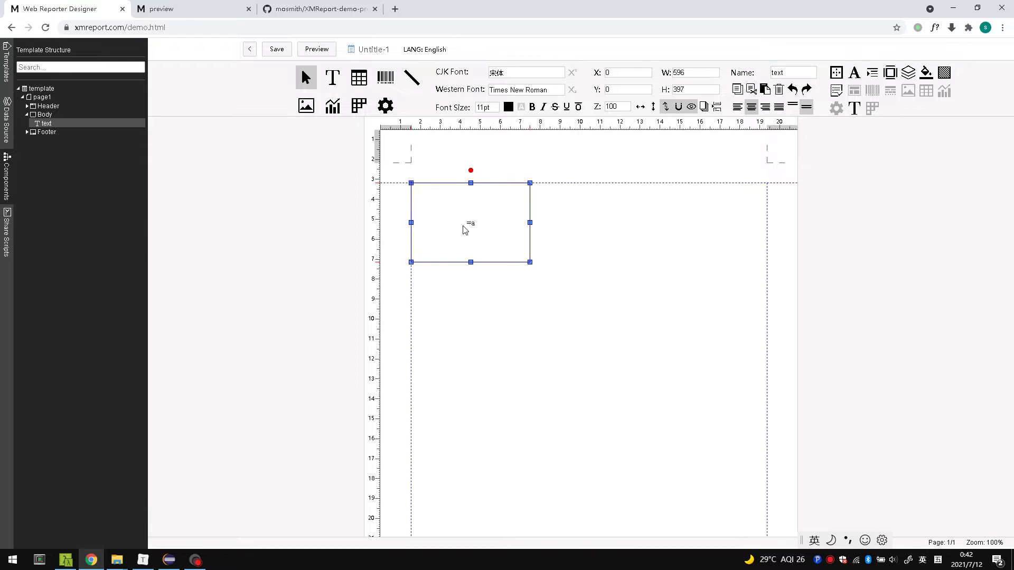
{"action": "double_click", "coordinate": [470, 226]}
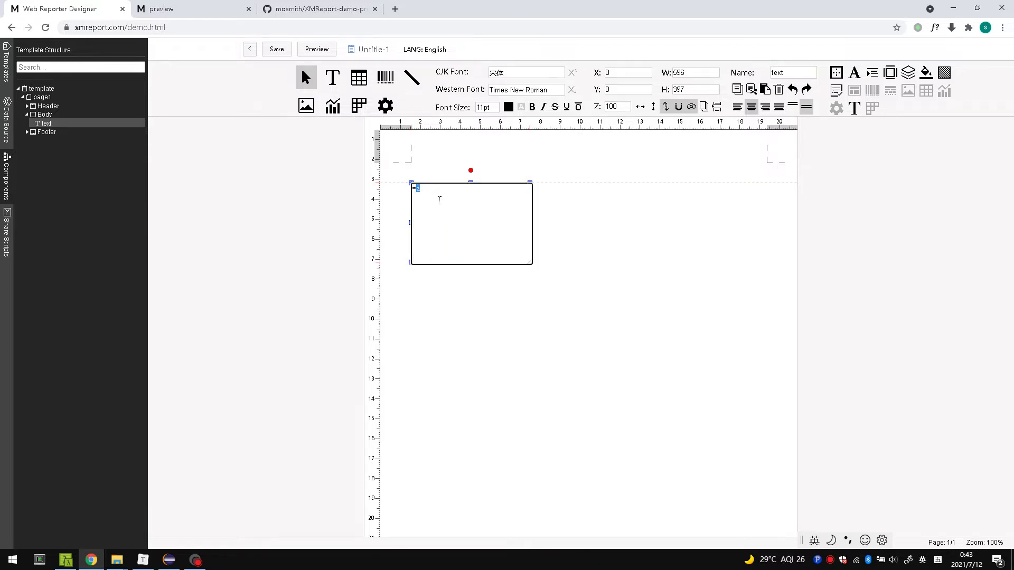
{"action": "left_click", "coordinate": [554, 308]}
{"action": "left_click", "coordinate": [431, 248]}
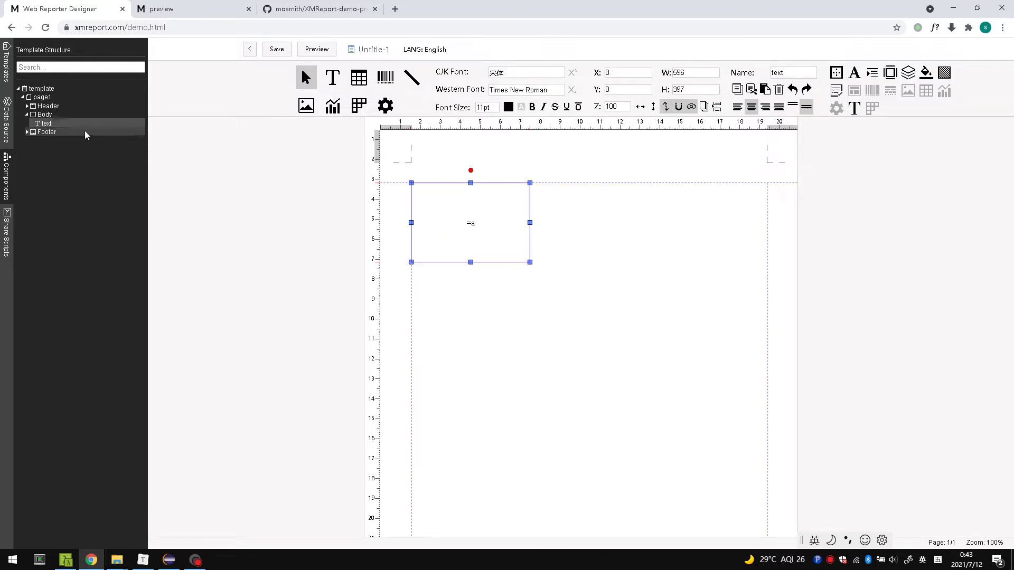
Inspect the template hierarchy by selecting the text widget and its parent levels Body, page1 and template.
{"action": "left_click", "coordinate": [56, 115]}
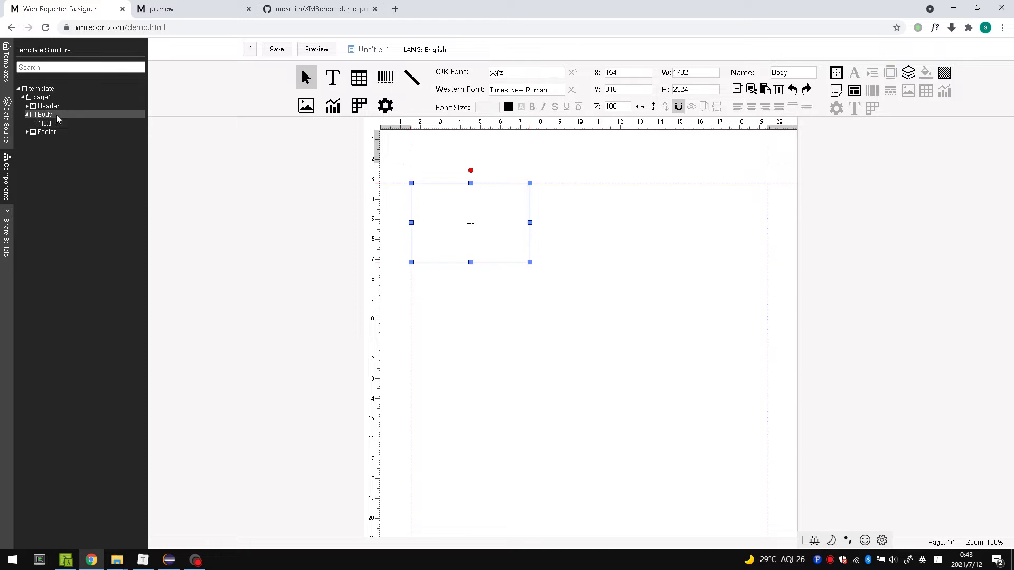
{"action": "left_click", "coordinate": [44, 97]}
{"action": "left_click", "coordinate": [47, 90]}
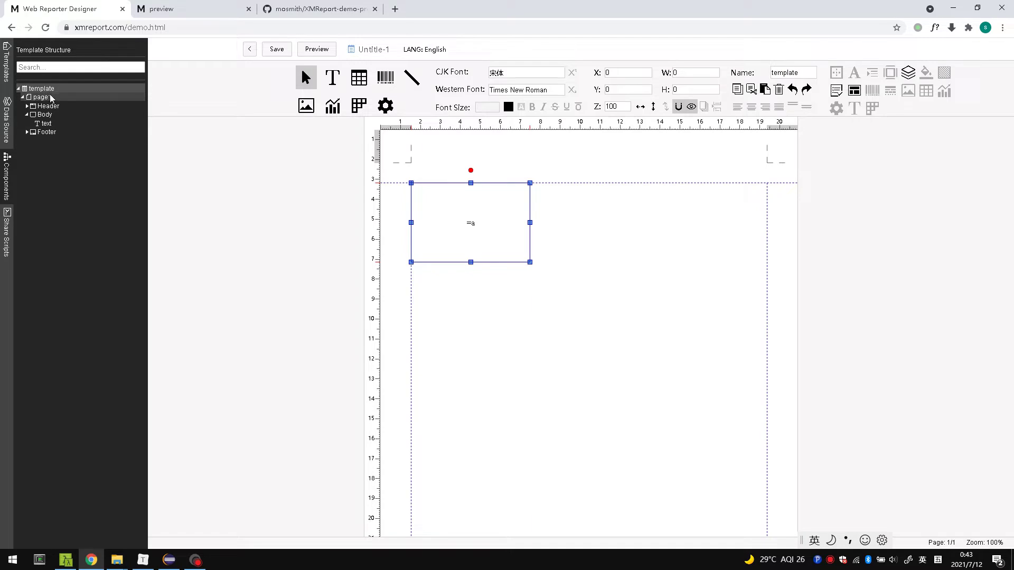
{"action": "left_click", "coordinate": [56, 122]}
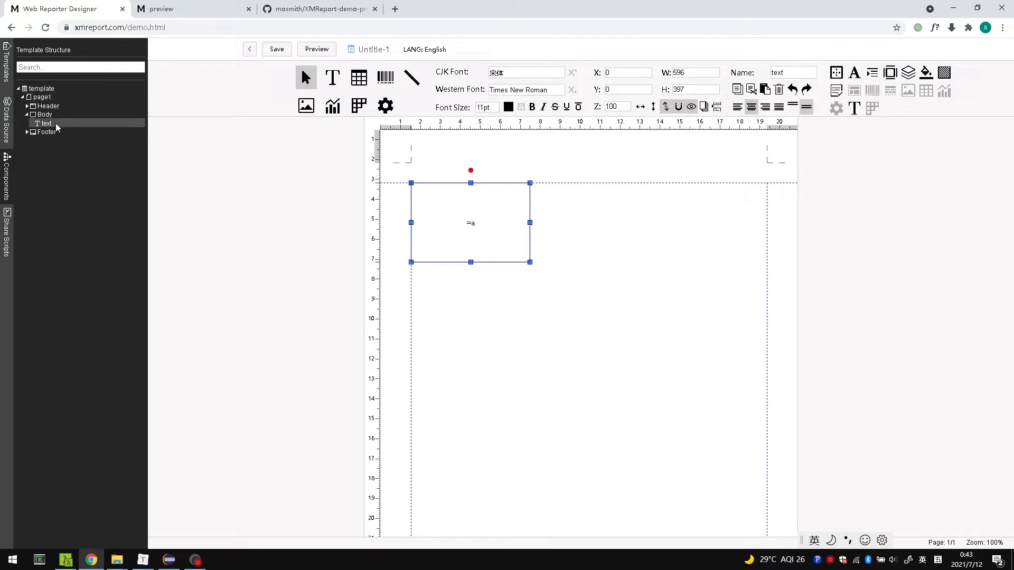
{"action": "left_click", "coordinate": [46, 98]}
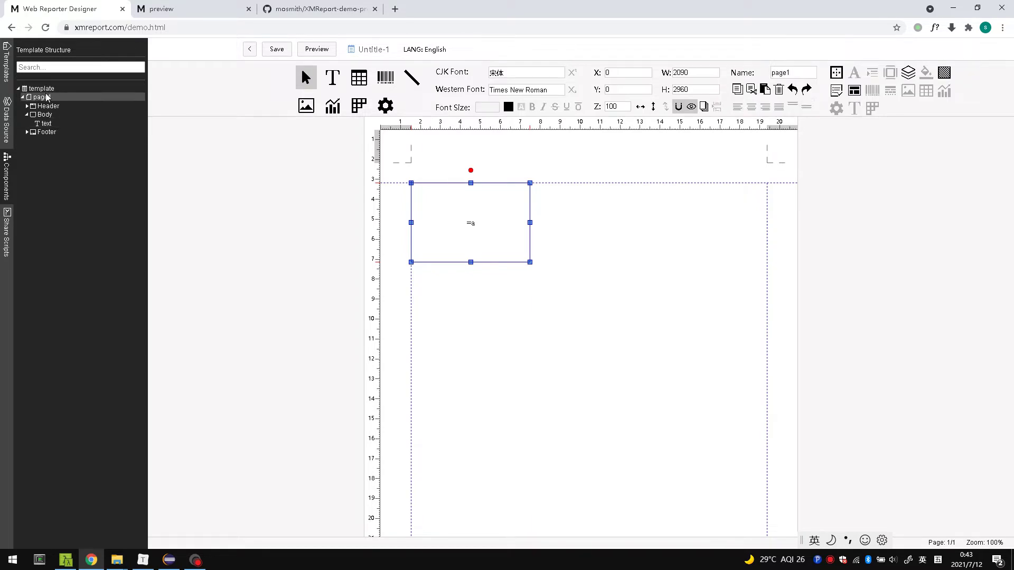
{"action": "left_click", "coordinate": [45, 89]}
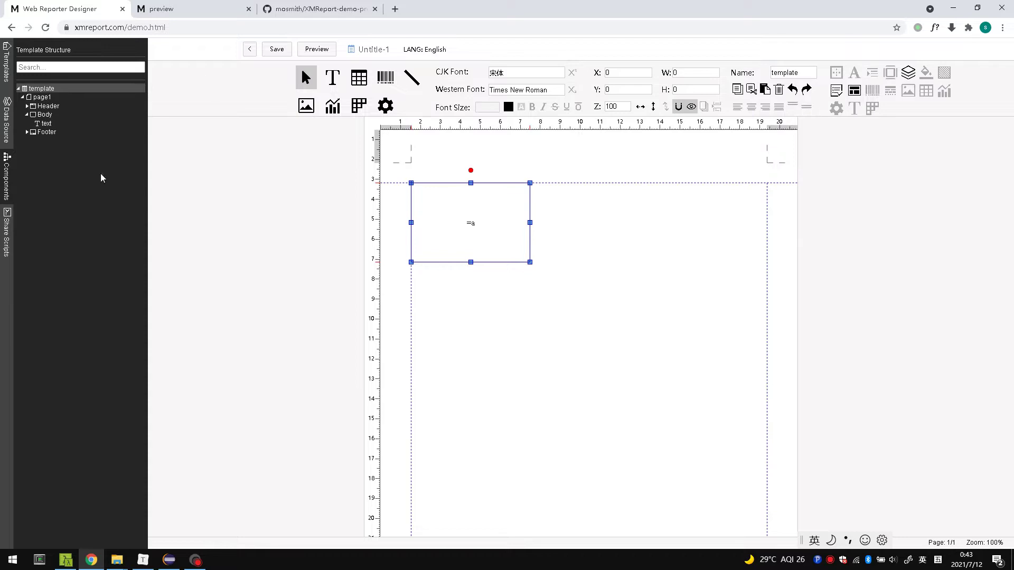
Review the JSON preview data and close its dialog without generating a report.
{"action": "left_click", "coordinate": [317, 50]}
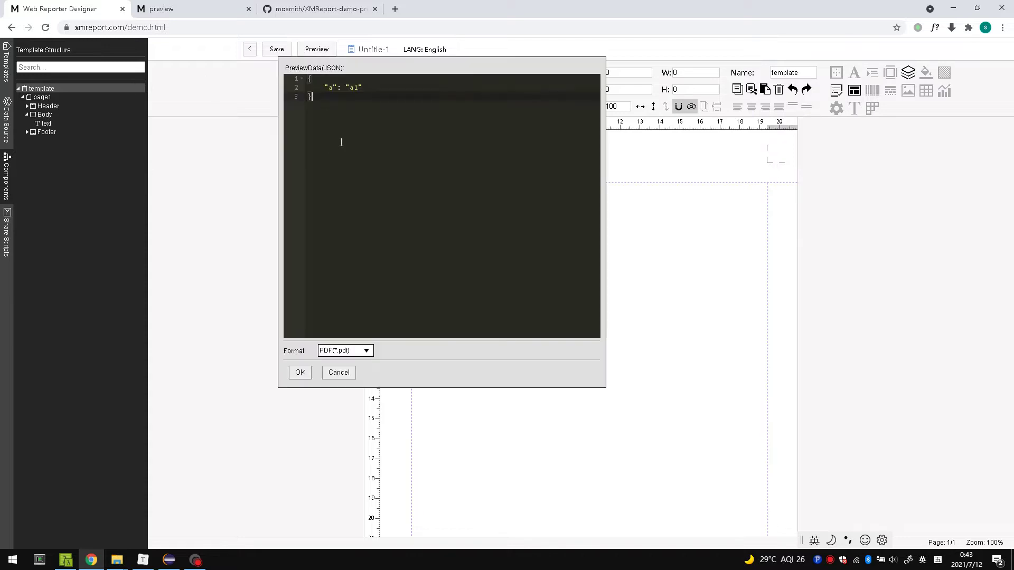
{"action": "left_click_drag", "start_coordinate": [320, 107], "coordinate": [295, 78]}
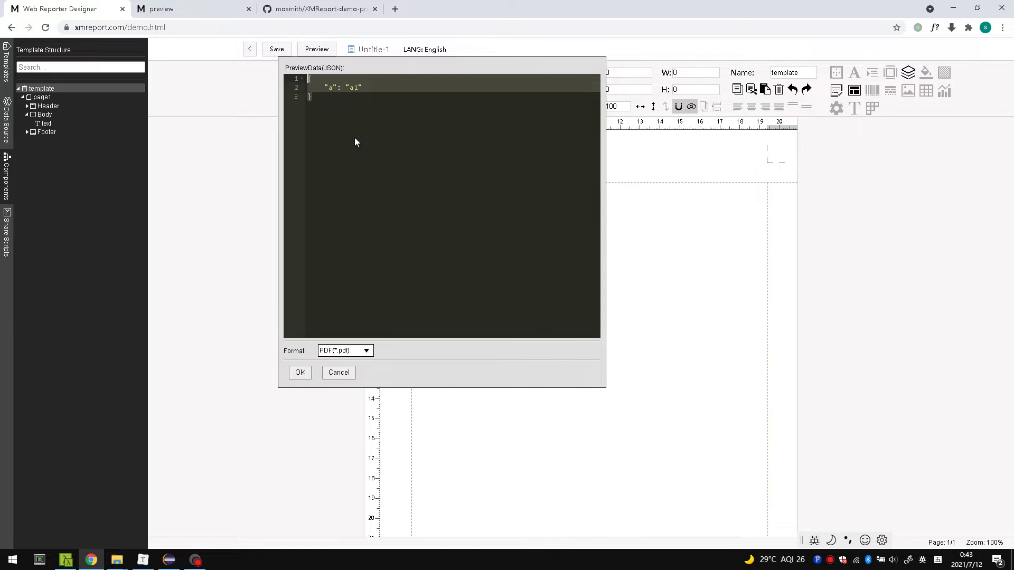
{"action": "left_click", "coordinate": [219, 247]}
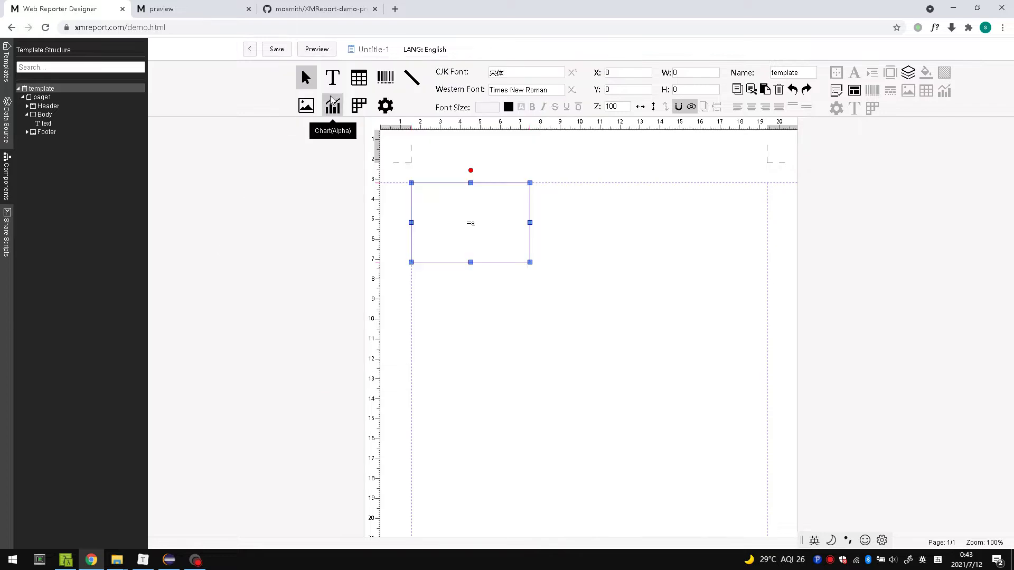
Set the Body's data binding Value to = {a: 15} and apply it.
{"action": "left_click", "coordinate": [59, 116]}
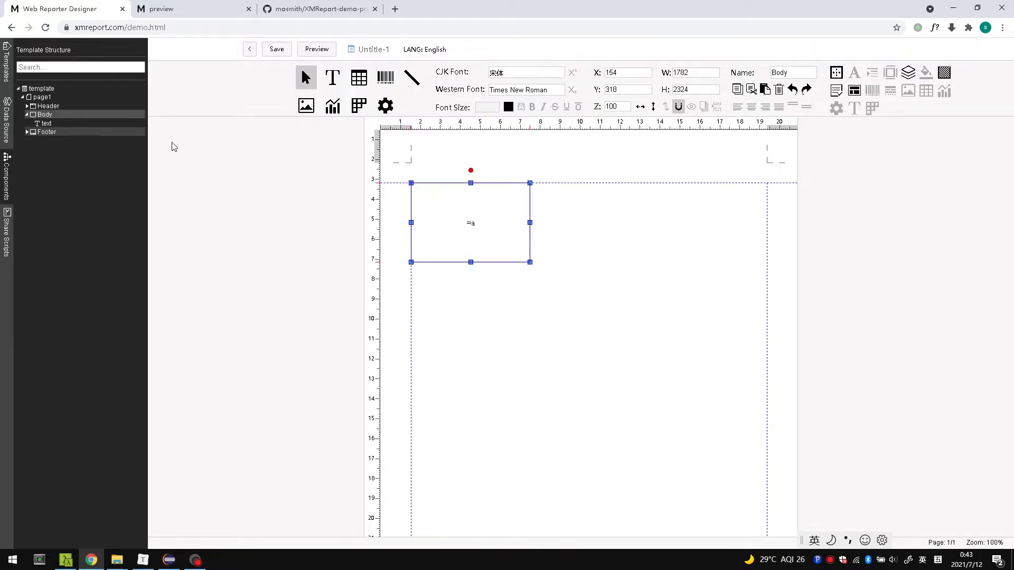
{"action": "left_click", "coordinate": [908, 72]}
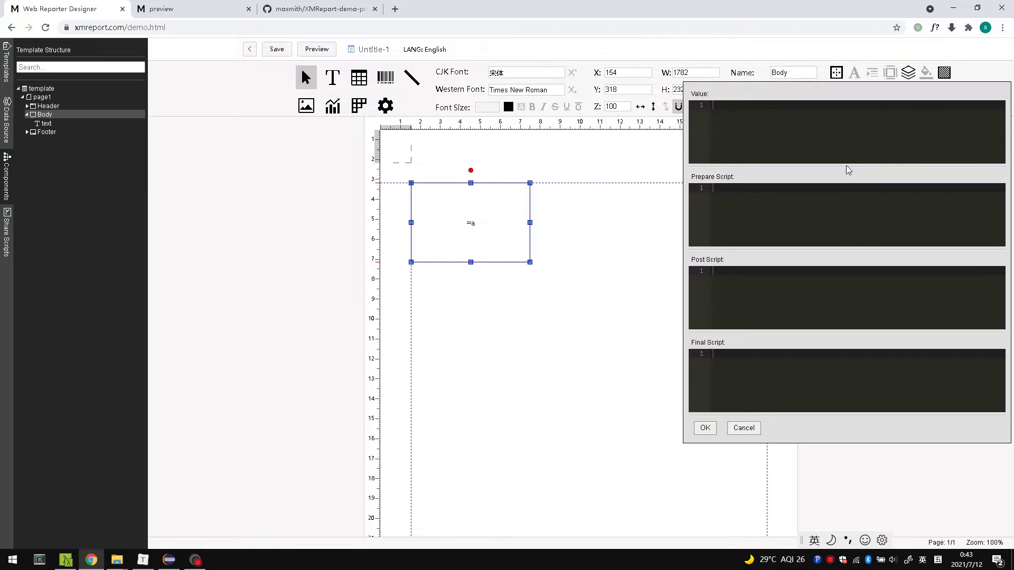
{"action": "left_click", "coordinate": [843, 145]}
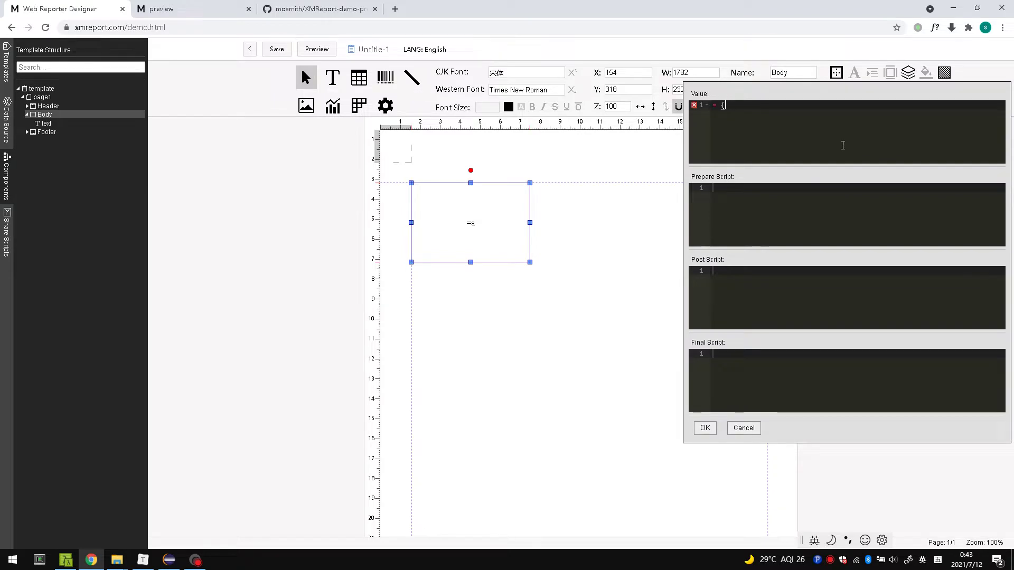
{"action": "type", "text": "a:}"}
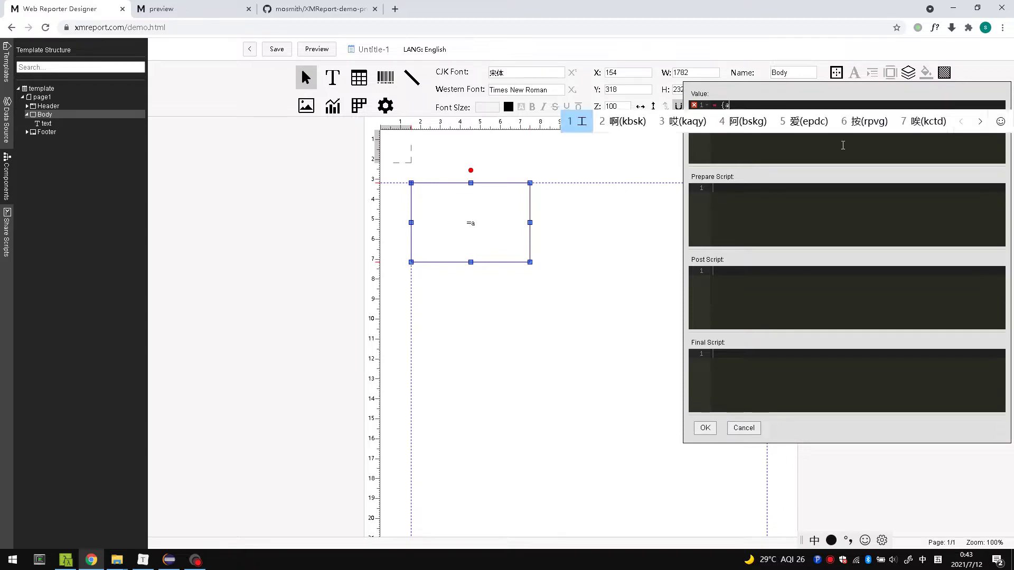
{"action": "key", "text": "BackSpace"}
{"action": "type", "text": ":"}
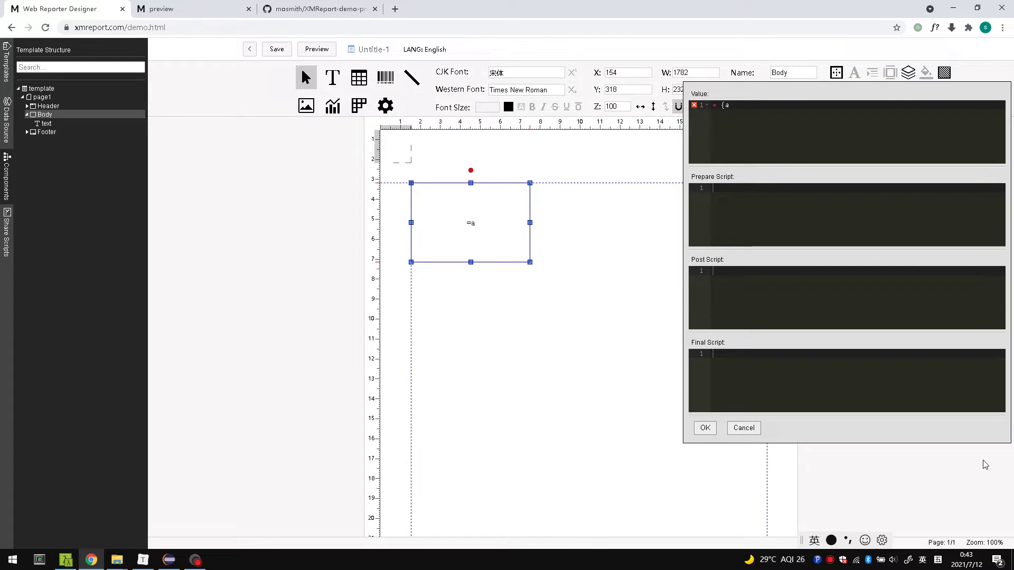
{"action": "key", "text": "super+space"}
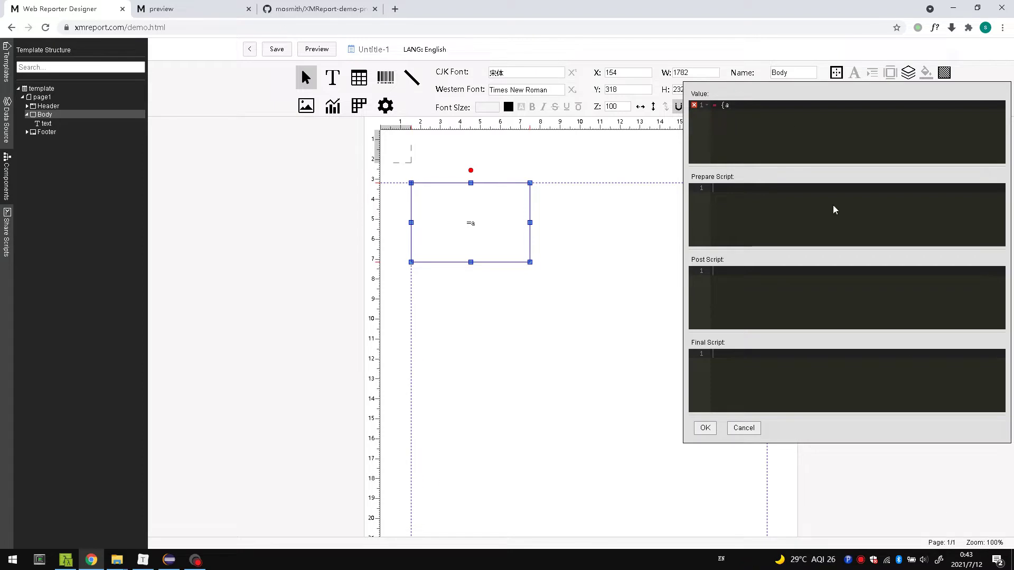
{"action": "type", "text": "15}"}
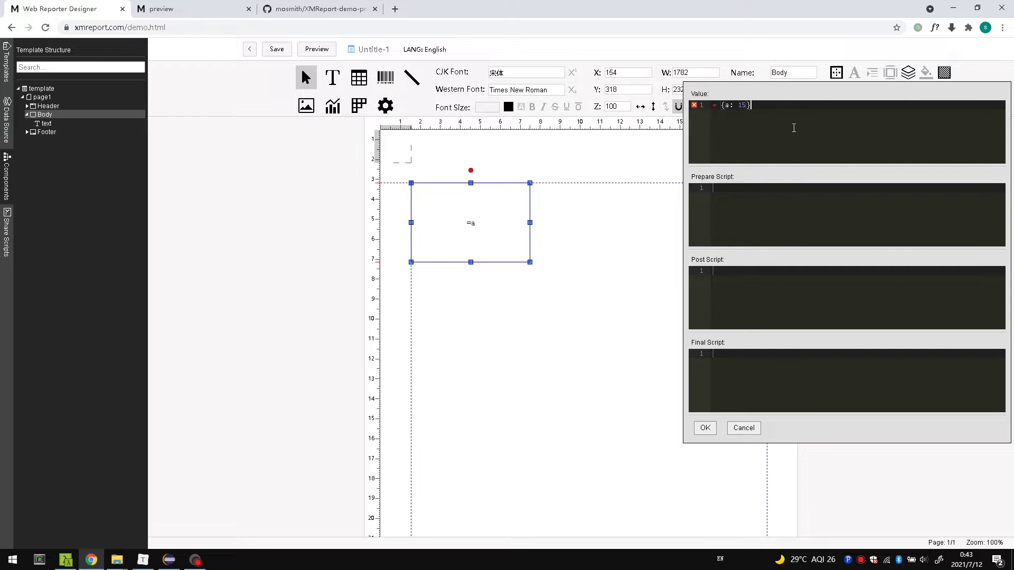
{"action": "left_click", "coordinate": [706, 429]}
Generate the PDF preview with the existing JSON data, examine the text widget's printed value, and return to the designer.
{"action": "left_click", "coordinate": [308, 50]}
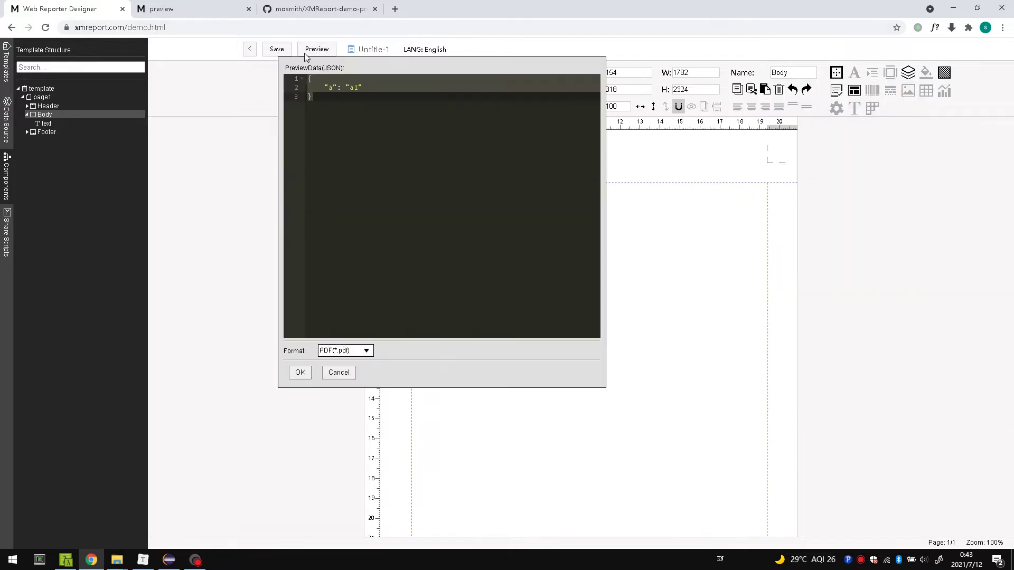
{"action": "left_click", "coordinate": [296, 374]}
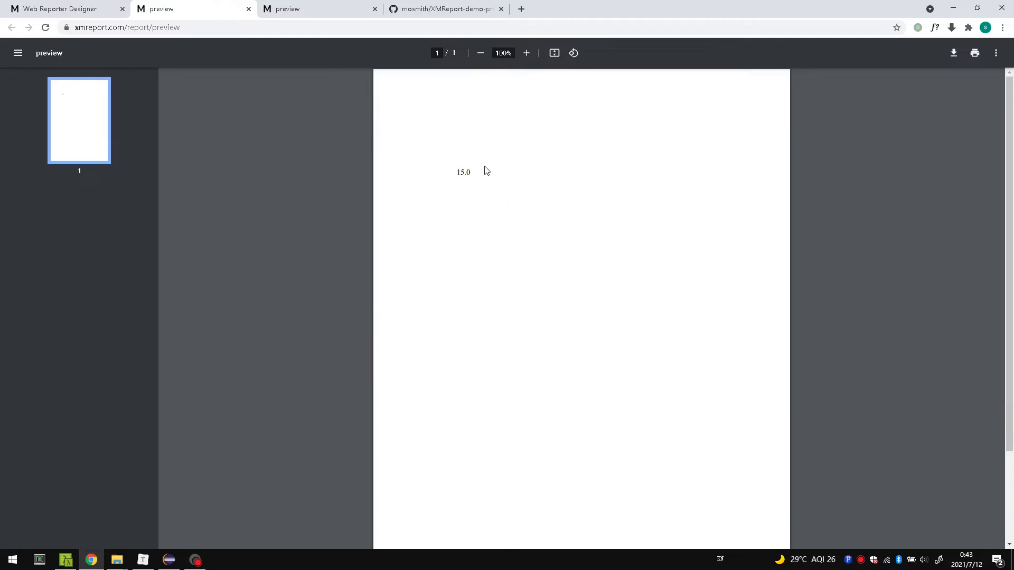
{"action": "scroll", "coordinate": [487, 170], "scroll_direction": "up", "scroll_amount": 4}
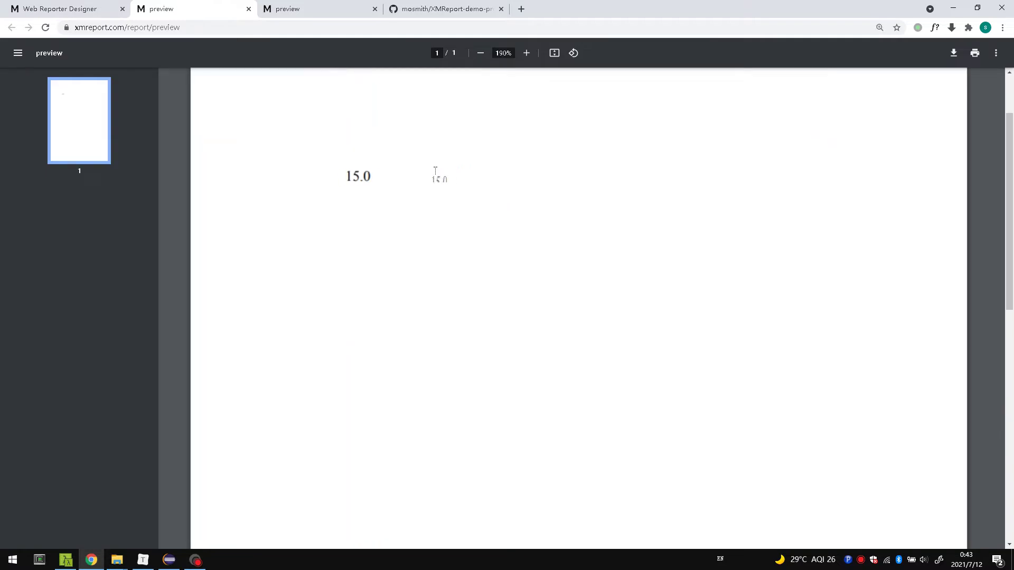
{"action": "left_click_drag", "start_coordinate": [382, 179], "coordinate": [341, 177]}
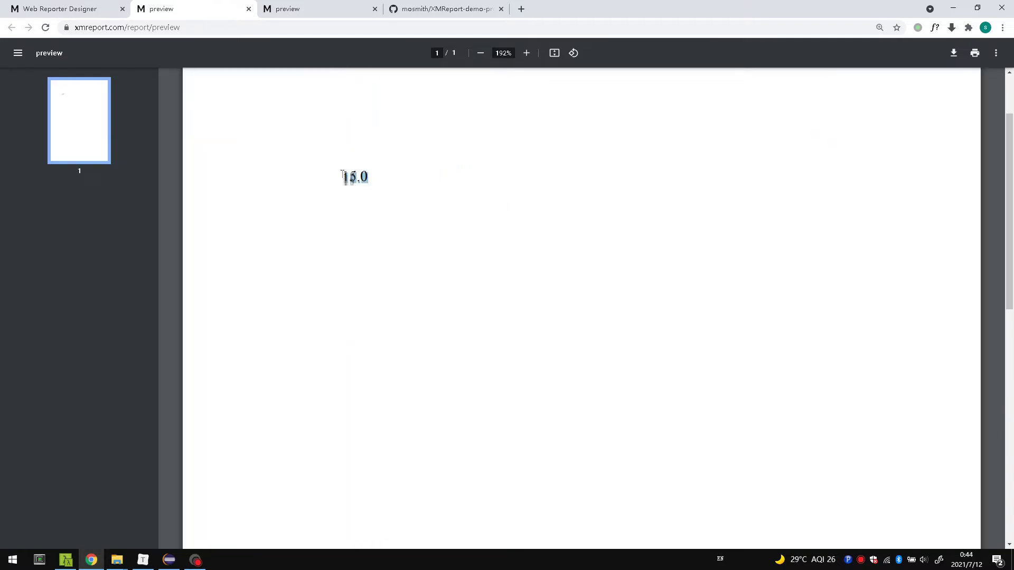
{"action": "left_click", "coordinate": [88, 9]}
Review the Body's Value expression in its data binding dialog and close the dialog without editing it.
{"action": "left_click", "coordinate": [102, 123]}
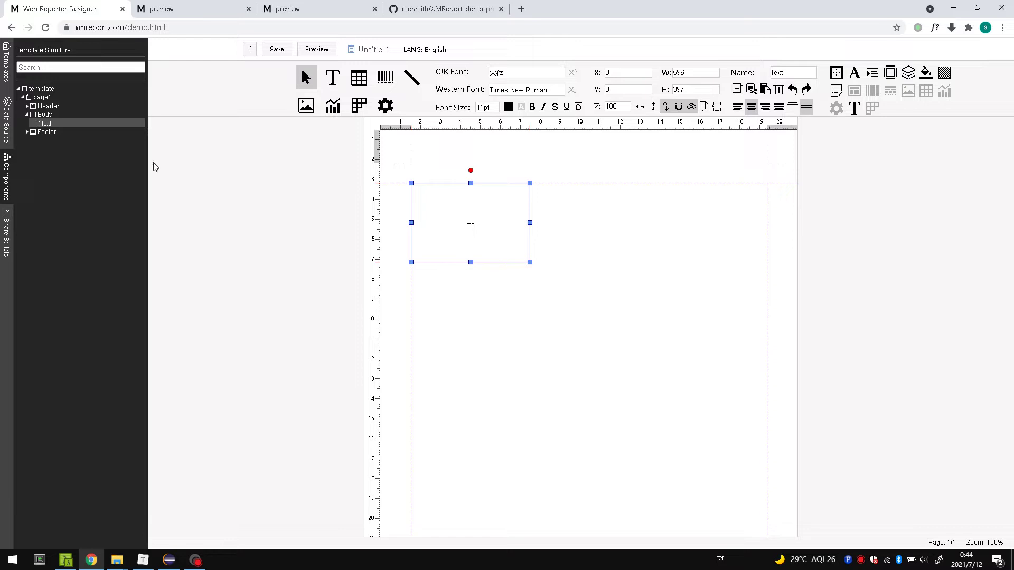
{"action": "left_click", "coordinate": [54, 115]}
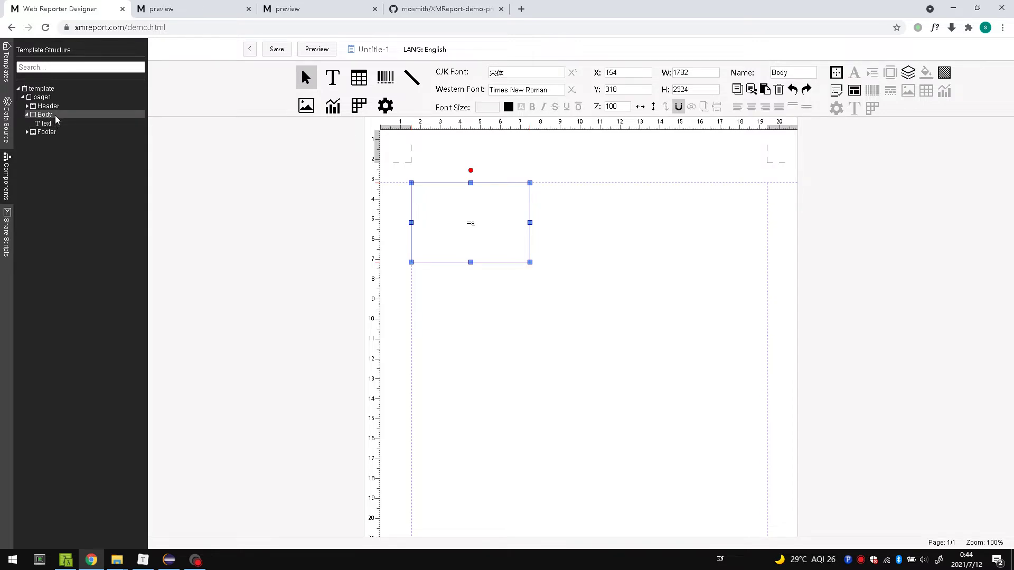
{"action": "left_click", "coordinate": [906, 73]}
{"action": "left_click", "coordinate": [846, 120]}
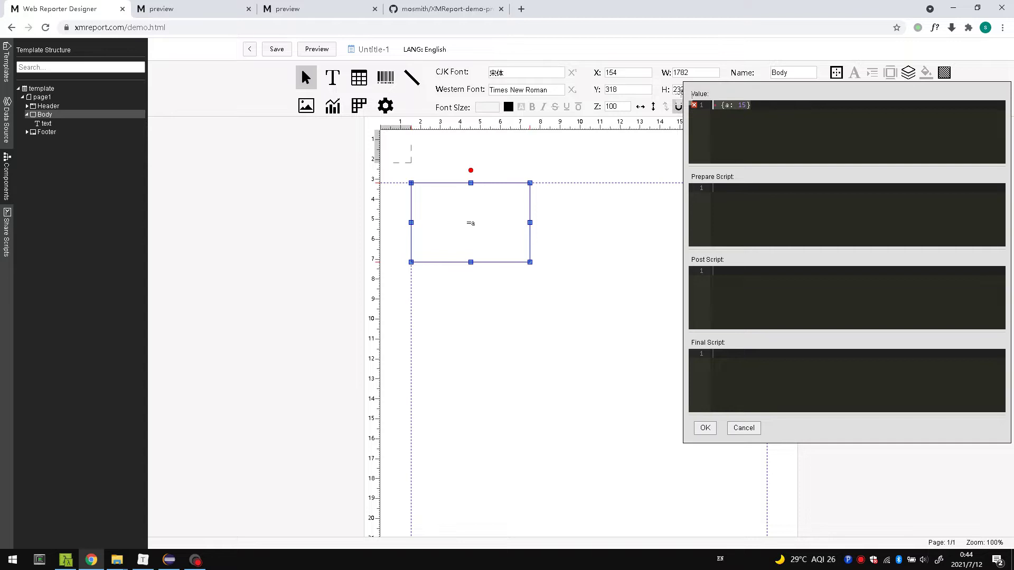
{"action": "double_click", "coordinate": [726, 106]}
{"action": "left_click", "coordinate": [791, 123]}
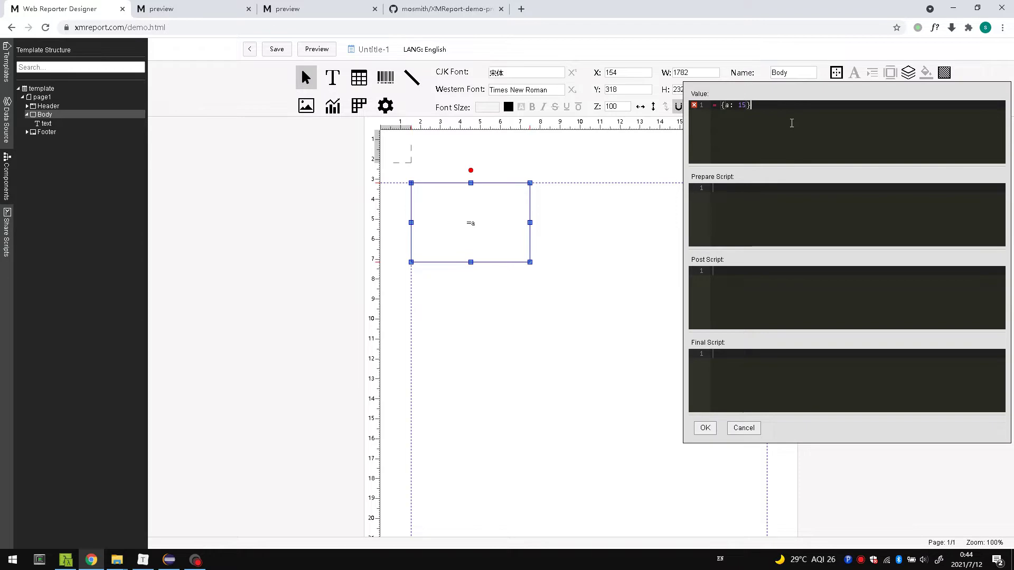
{"action": "left_click", "coordinate": [705, 426]}
{"action": "double_click", "coordinate": [742, 105]}
{"action": "left_click", "coordinate": [743, 428]}
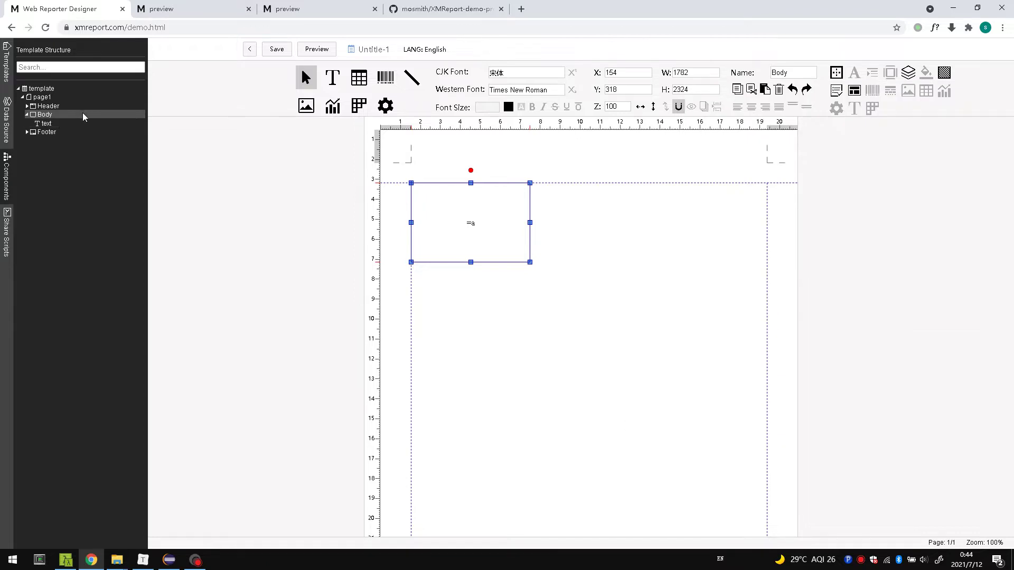
Trace the hierarchy by selecting the text widget, its parent Body and the neighbouring Header.
{"action": "left_click", "coordinate": [139, 123]}
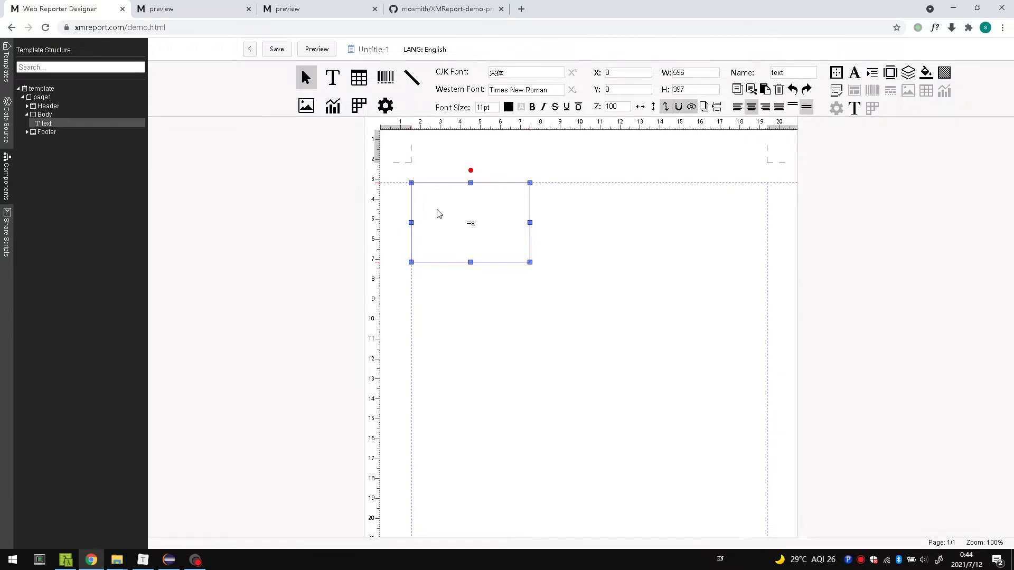
{"action": "left_click", "coordinate": [56, 114]}
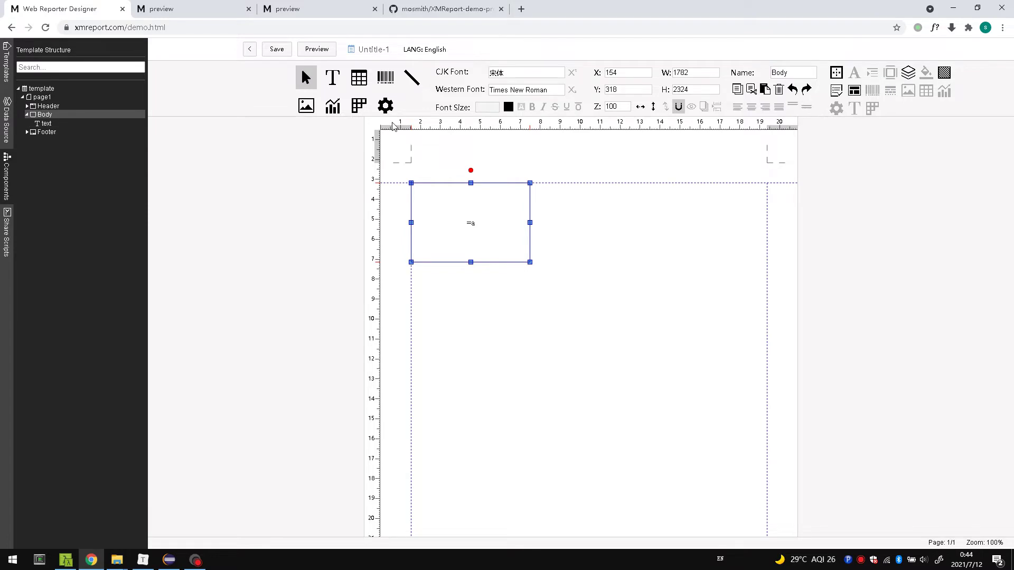
{"action": "left_click", "coordinate": [57, 107]}
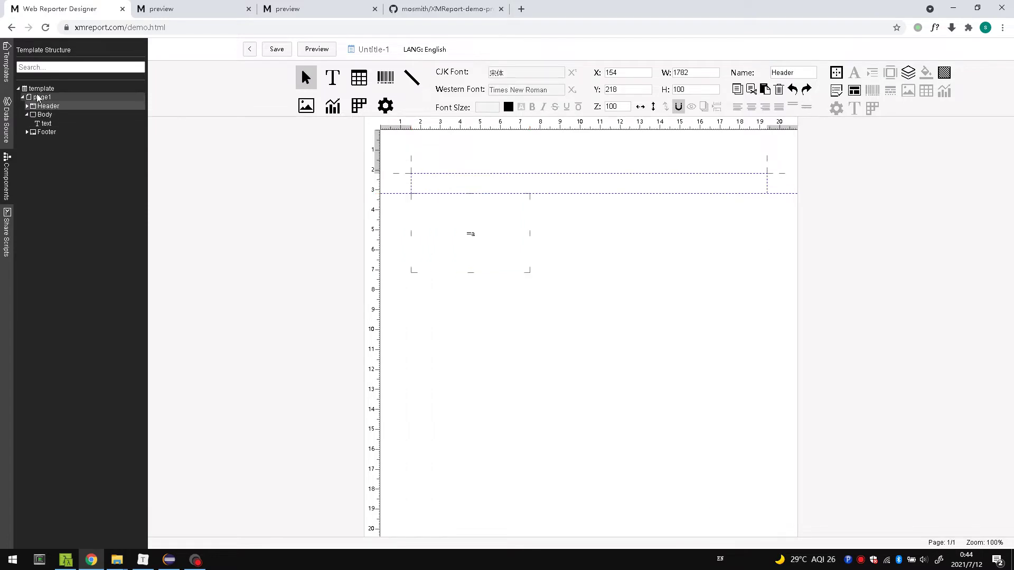
Set page1's data binding Value to ={b:"b1"} and apply it.
{"action": "left_click", "coordinate": [53, 97]}
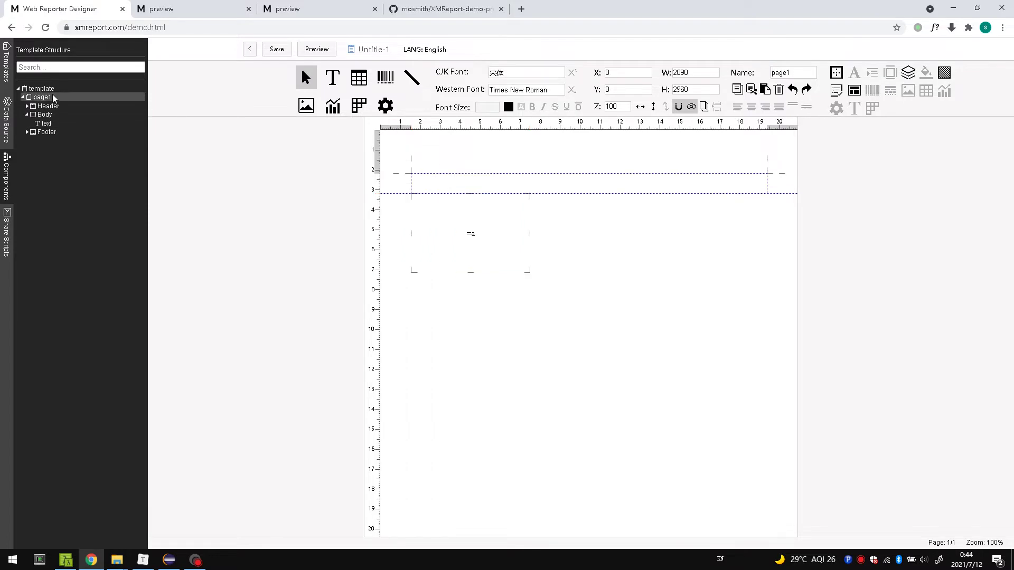
{"action": "left_click", "coordinate": [908, 73]}
{"action": "type", "text": "{"}
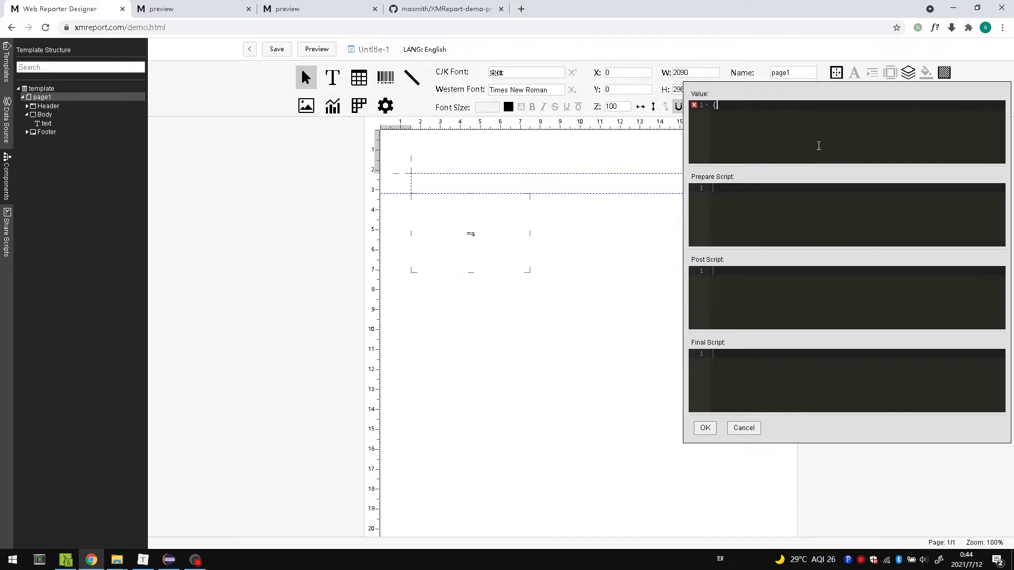
{"action": "type", "text": "{b"}
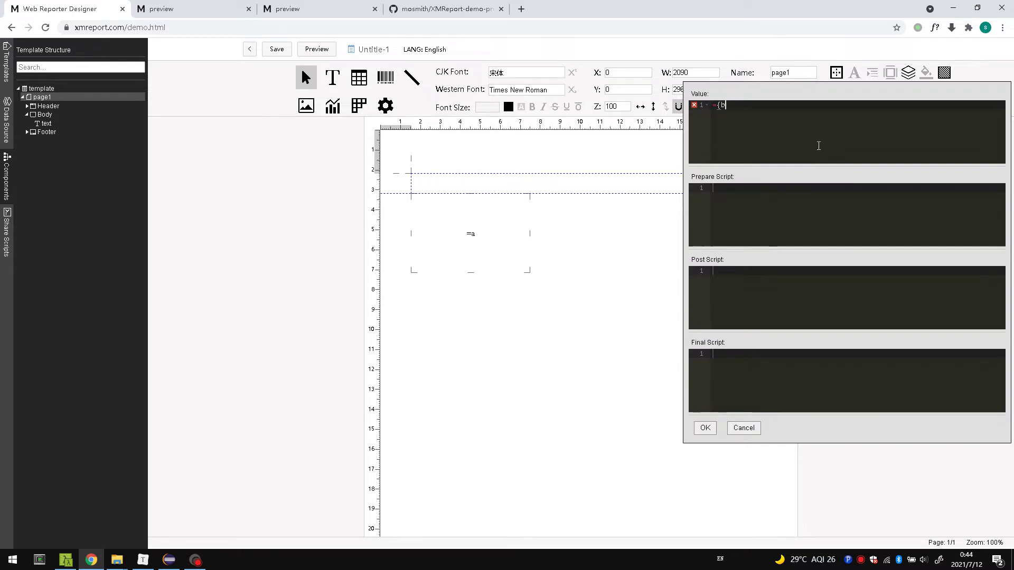
{"action": "type", "text": ":"}
{"action": "key", "text": "BackSpace"}
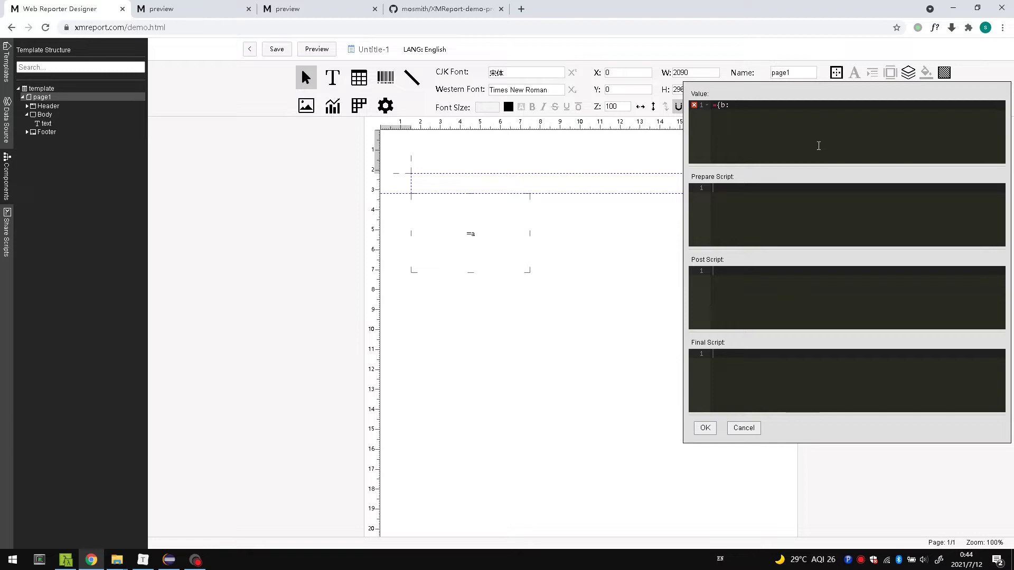
{"action": "type", "text": "\"b1\"}"}
{"action": "left_click", "coordinate": [705, 428]}
Change the text widget's binding expression to =b and reselect the widget.
{"action": "left_click", "coordinate": [496, 239]}
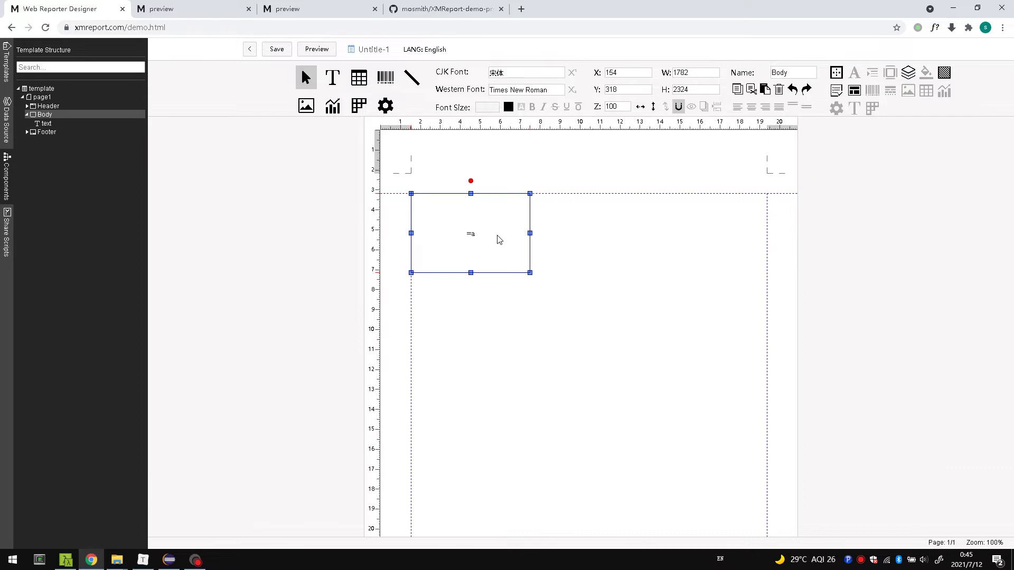
{"action": "double_click", "coordinate": [498, 237]}
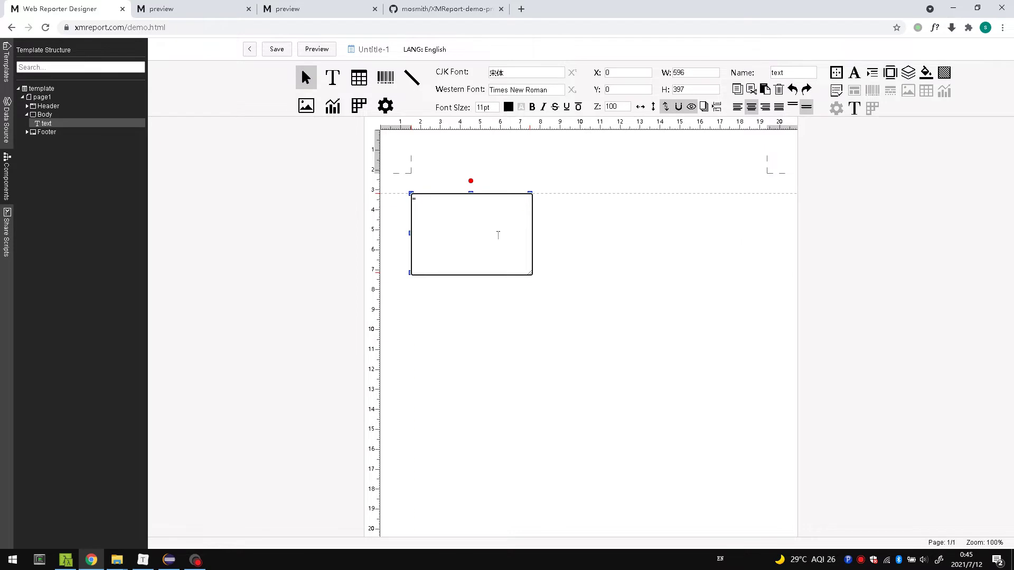
{"action": "left_click", "coordinate": [538, 321]}
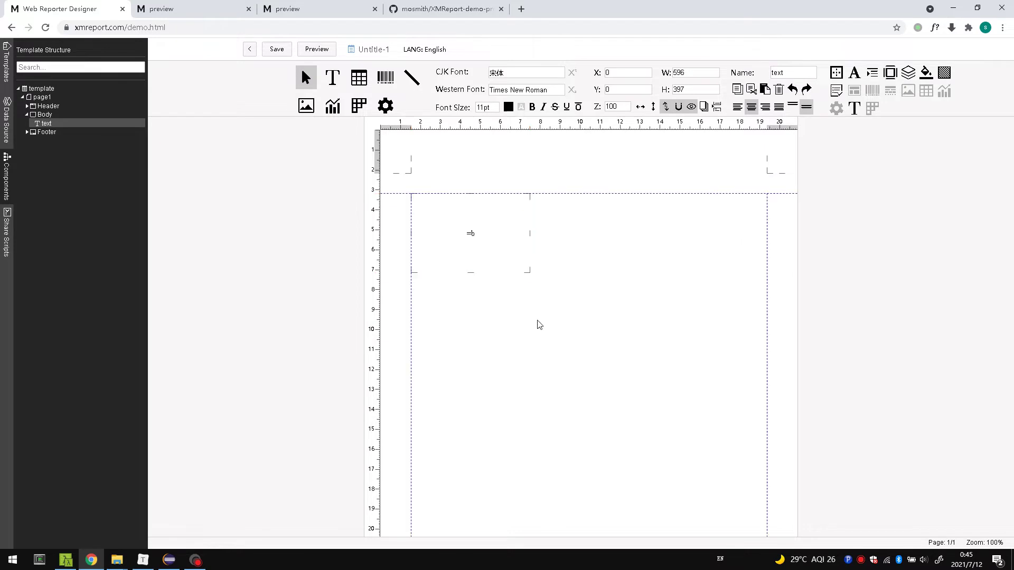
{"action": "left_click", "coordinate": [498, 215]}
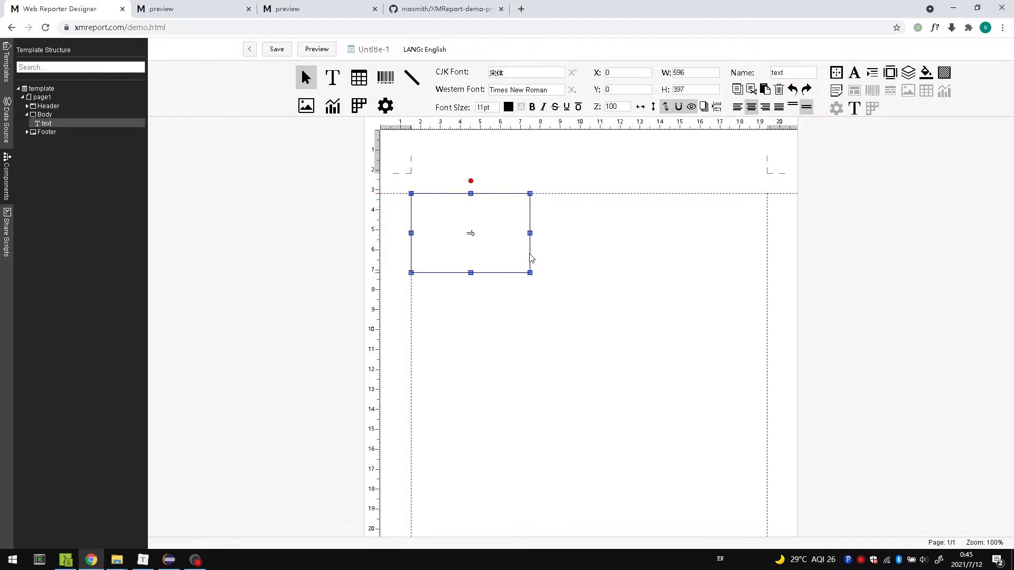
Preview the report with the =b text binding as a PDF and return to the designer.
{"action": "left_click", "coordinate": [317, 49]}
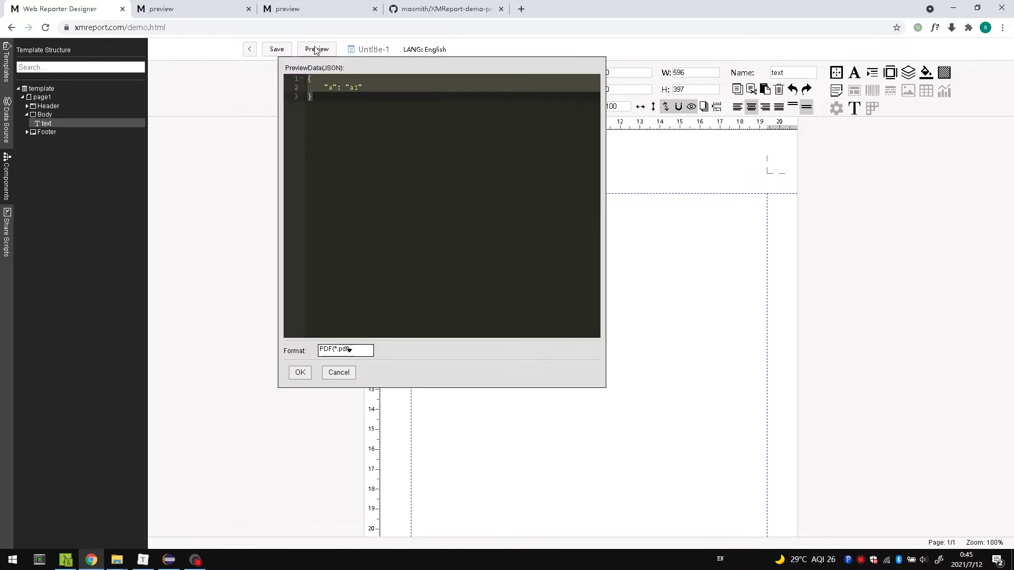
{"action": "left_click", "coordinate": [300, 371]}
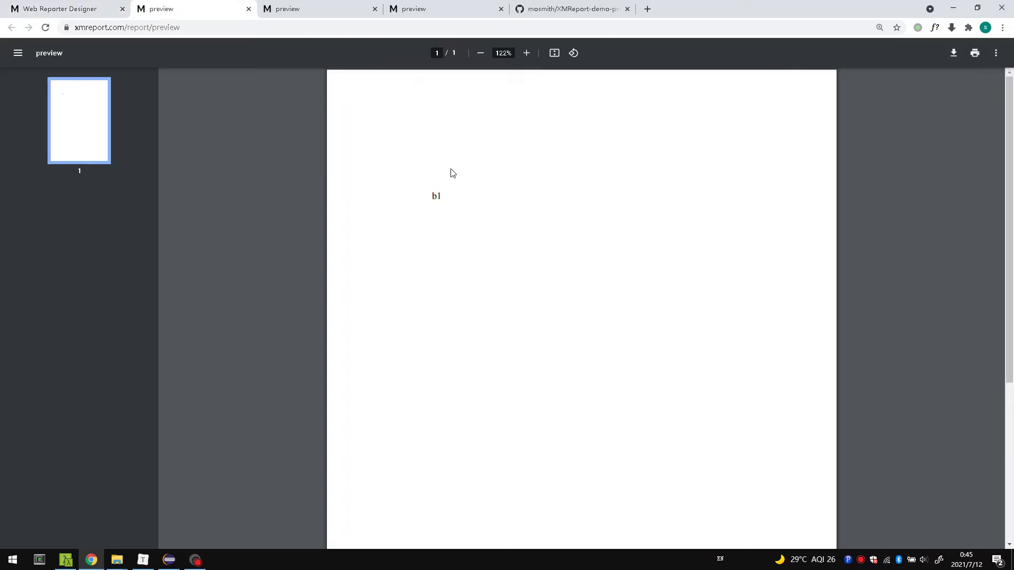
{"action": "left_click", "coordinate": [59, 13]}
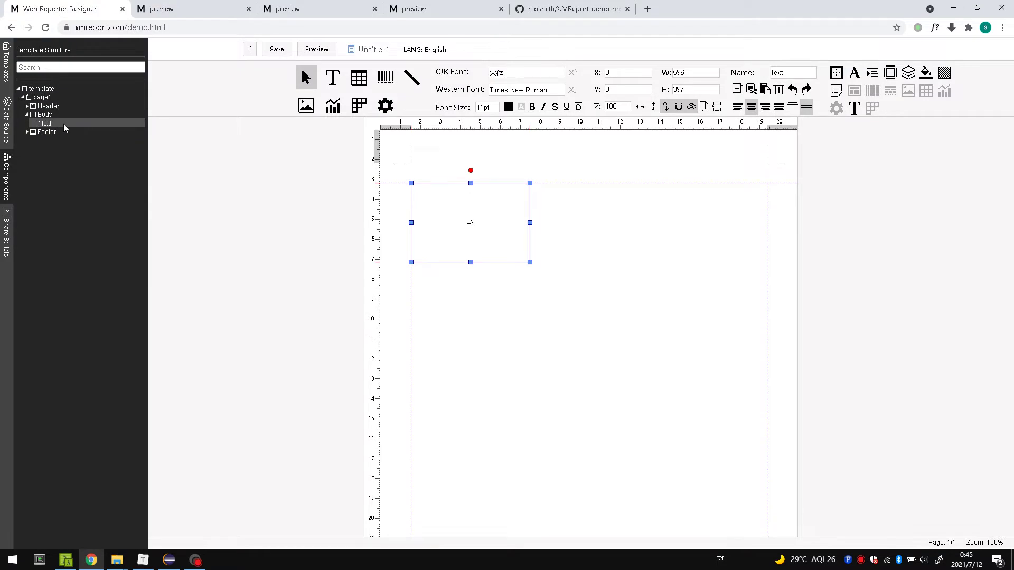
Trace the text widget to its parent Body, examine the Body's Value expression in its data binding dialog and cancel without editing.
{"action": "left_click", "coordinate": [46, 116]}
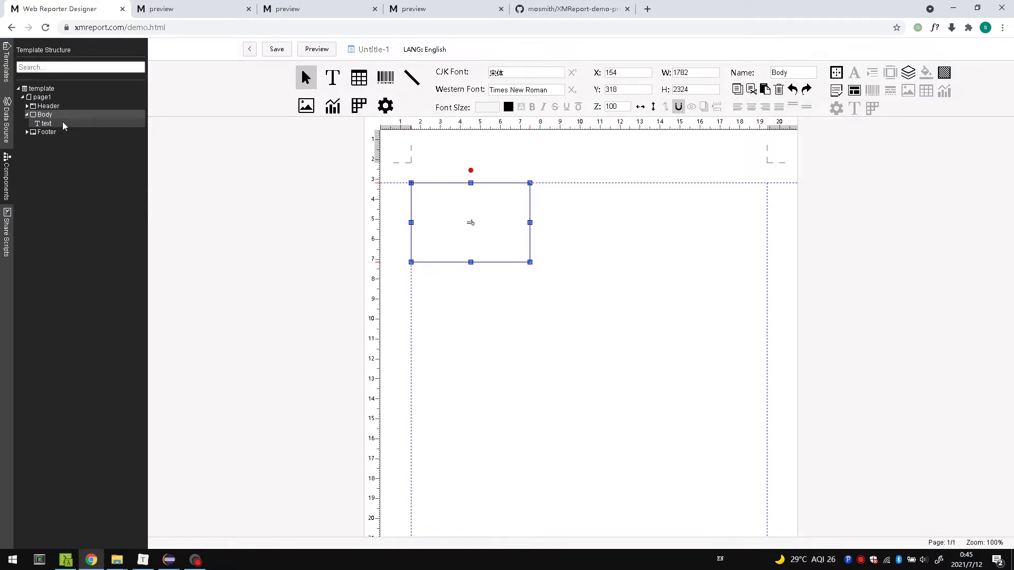
{"action": "left_click", "coordinate": [64, 124]}
{"action": "left_click", "coordinate": [50, 115]}
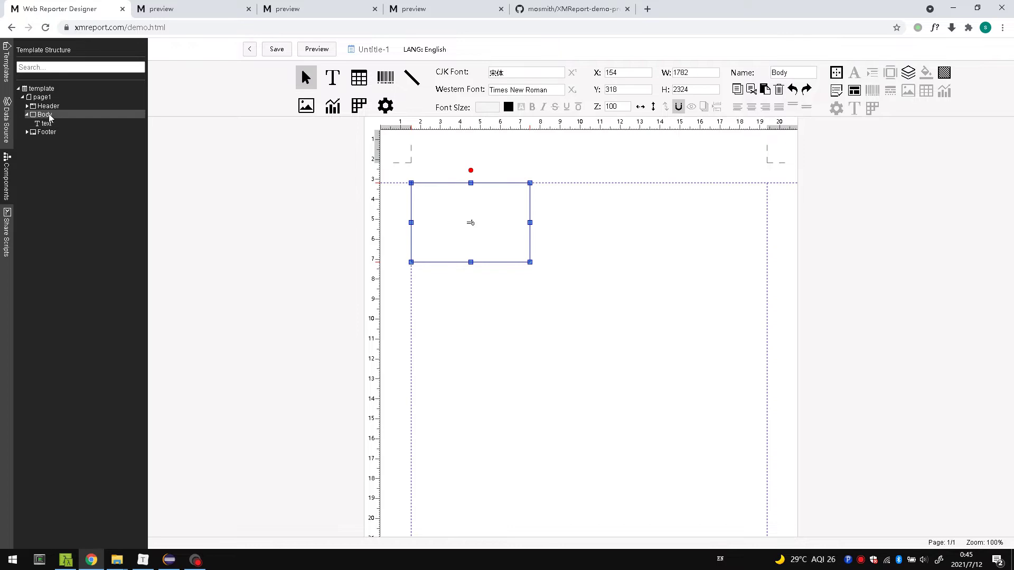
{"action": "left_click", "coordinate": [908, 72]}
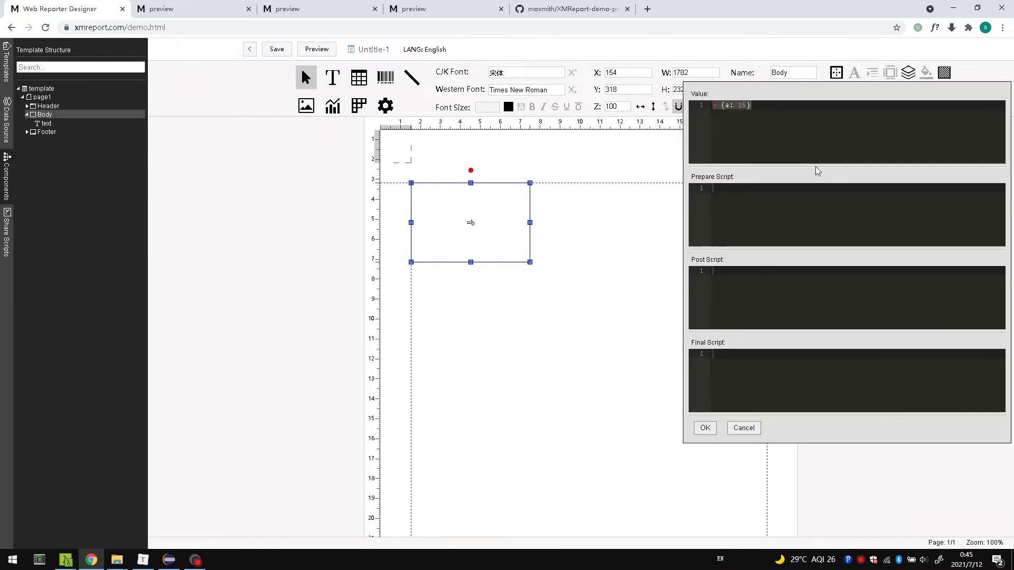
{"action": "left_click", "coordinate": [792, 135]}
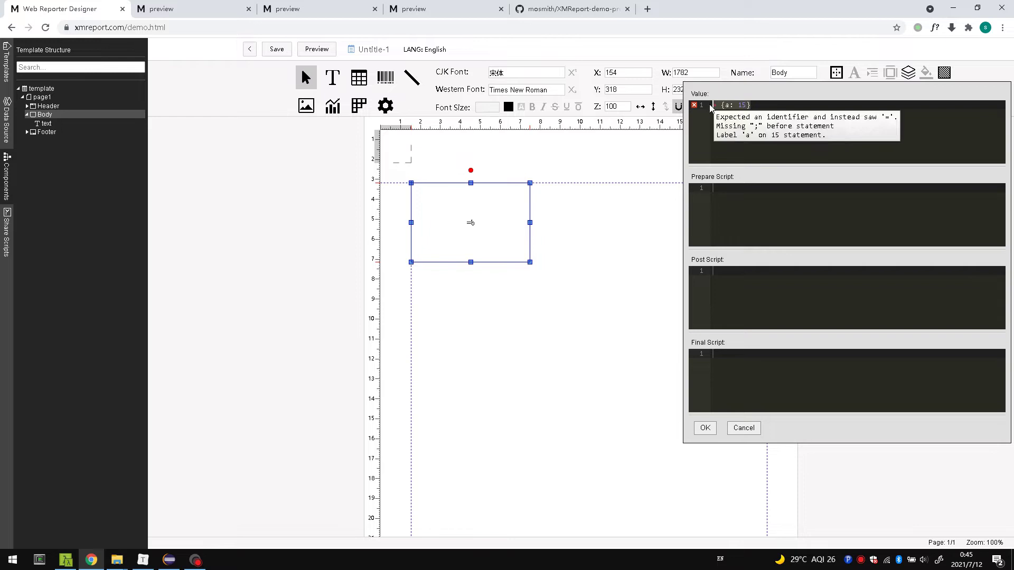
{"action": "left_click_drag", "start_coordinate": [721, 106], "coordinate": [772, 113]}
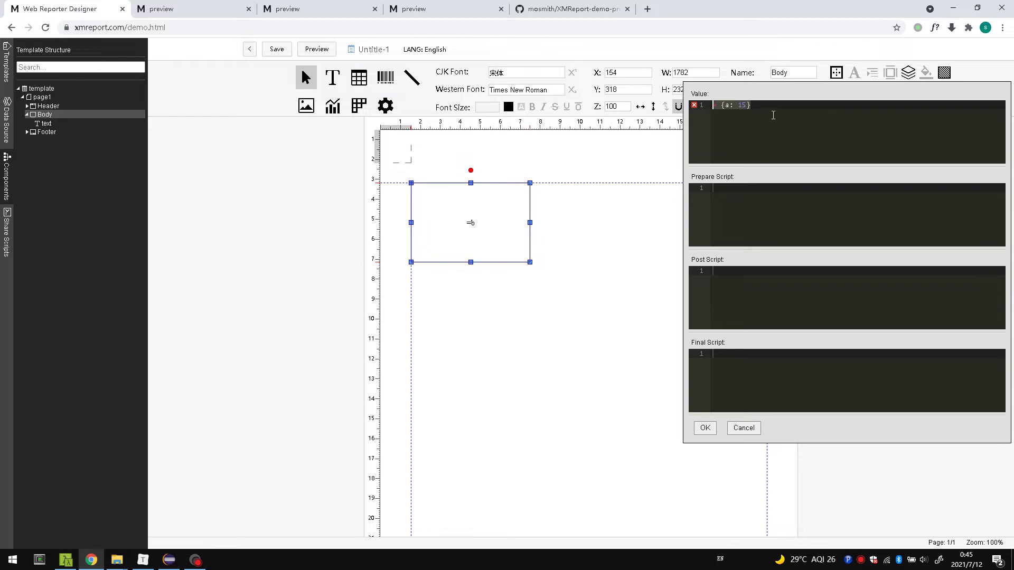
{"action": "left_click", "coordinate": [738, 107]}
{"action": "left_click", "coordinate": [744, 428]}
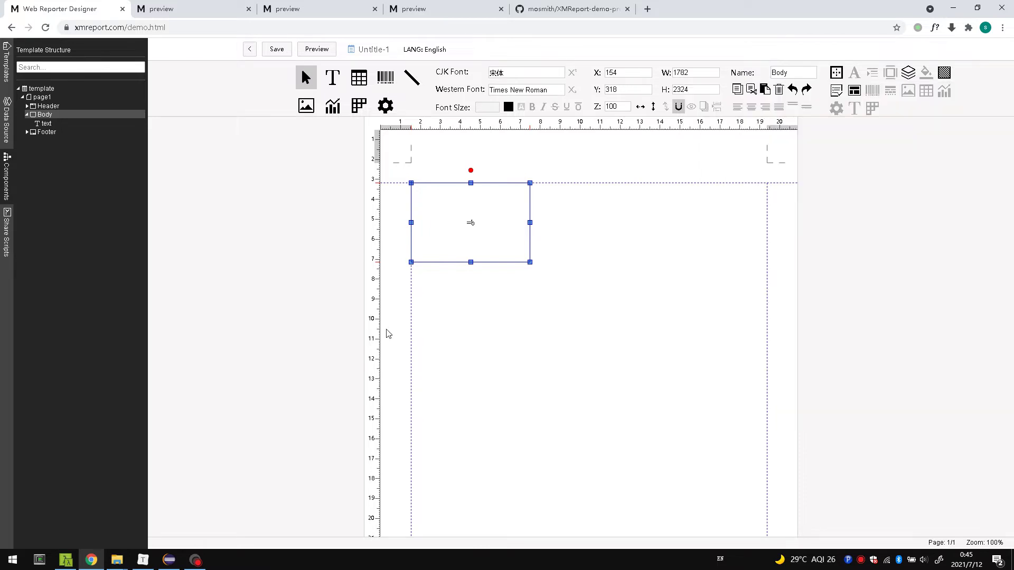
Examine page1's Value expression in its data binding dialog and cancel without editing.
{"action": "left_click", "coordinate": [43, 98]}
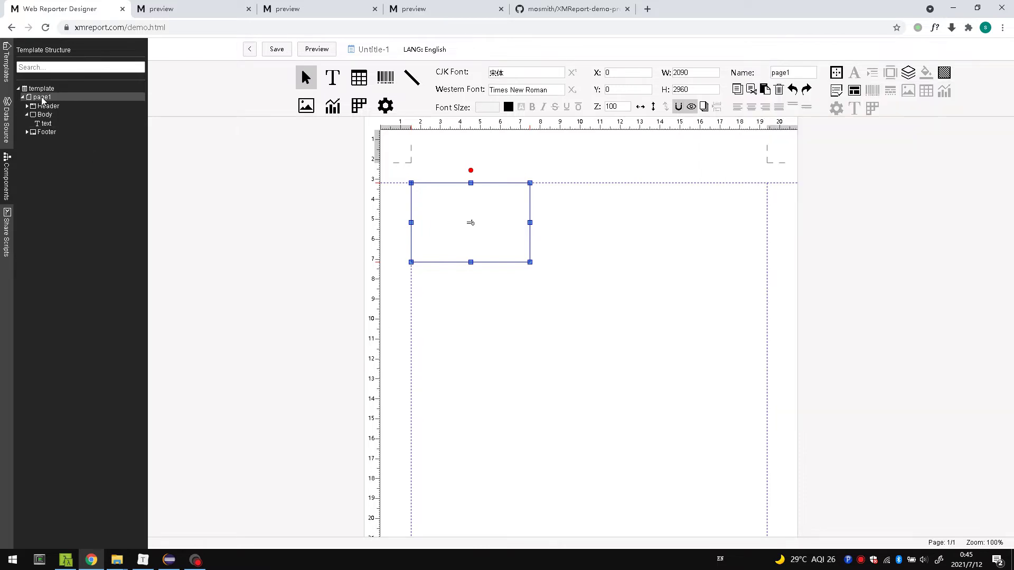
{"action": "left_click", "coordinate": [908, 74]}
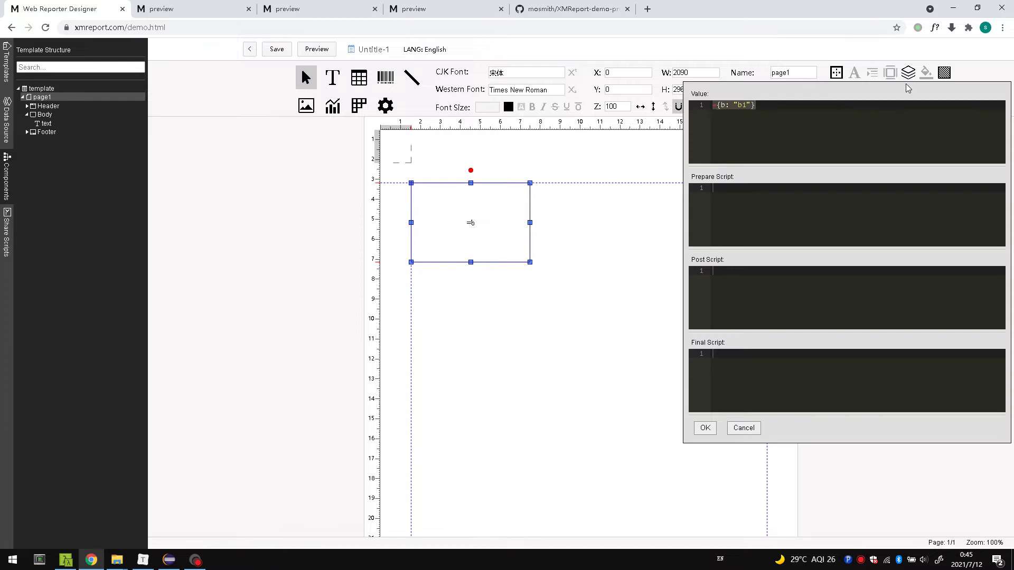
{"action": "left_click", "coordinate": [714, 105]}
{"action": "left_click", "coordinate": [822, 126]}
{"action": "left_click", "coordinate": [742, 429]}
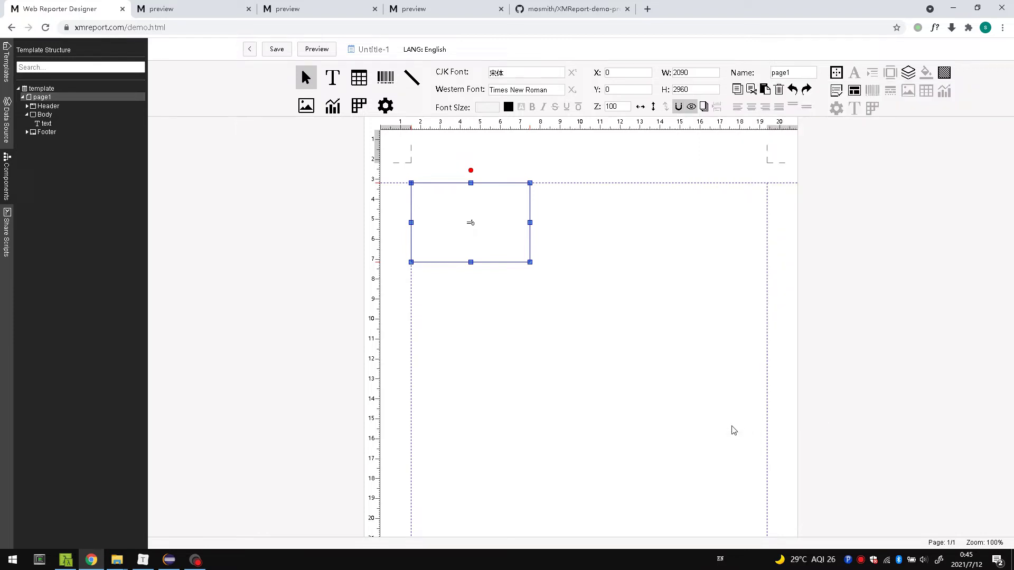
{"action": "left_click", "coordinate": [593, 351]}
{"action": "left_click", "coordinate": [489, 221]}
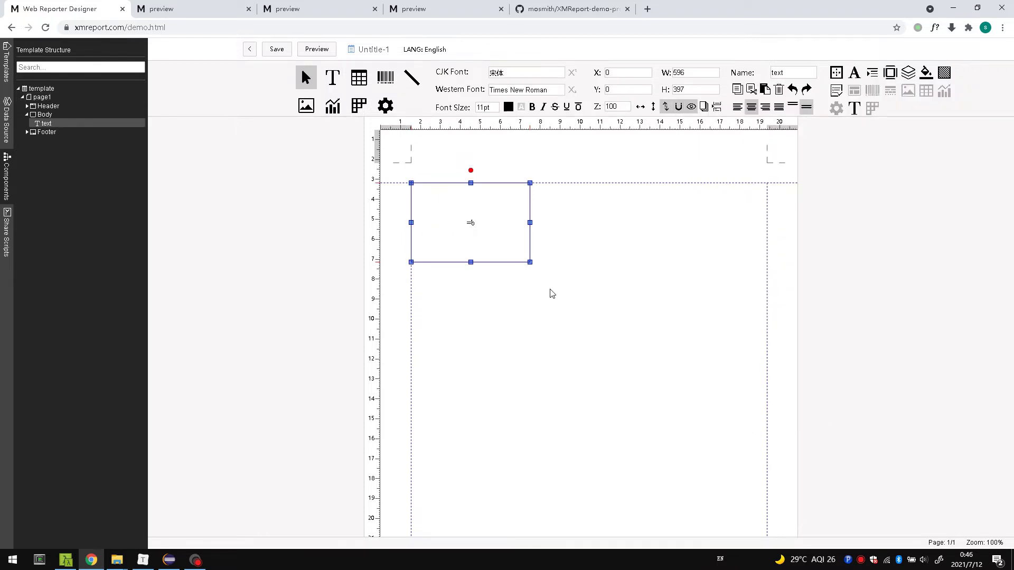
{"action": "left_click", "coordinate": [550, 292]}
{"action": "left_click", "coordinate": [480, 232]}
{"action": "left_click_drag", "start_coordinate": [482, 218], "coordinate": [457, 207]}
{"action": "left_click", "coordinate": [573, 255]}
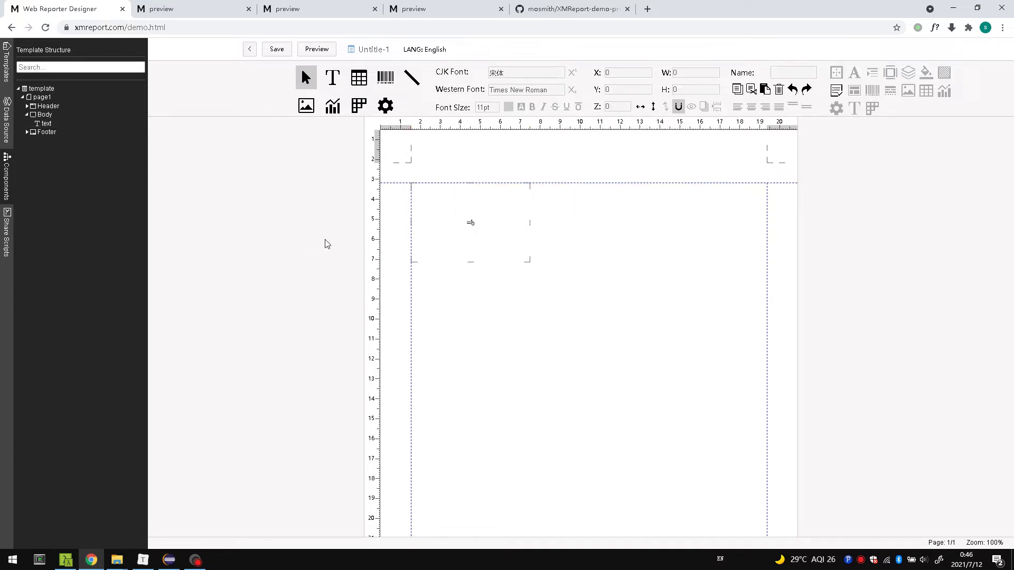
{"action": "mouse_move", "coordinate": [195, 560]}
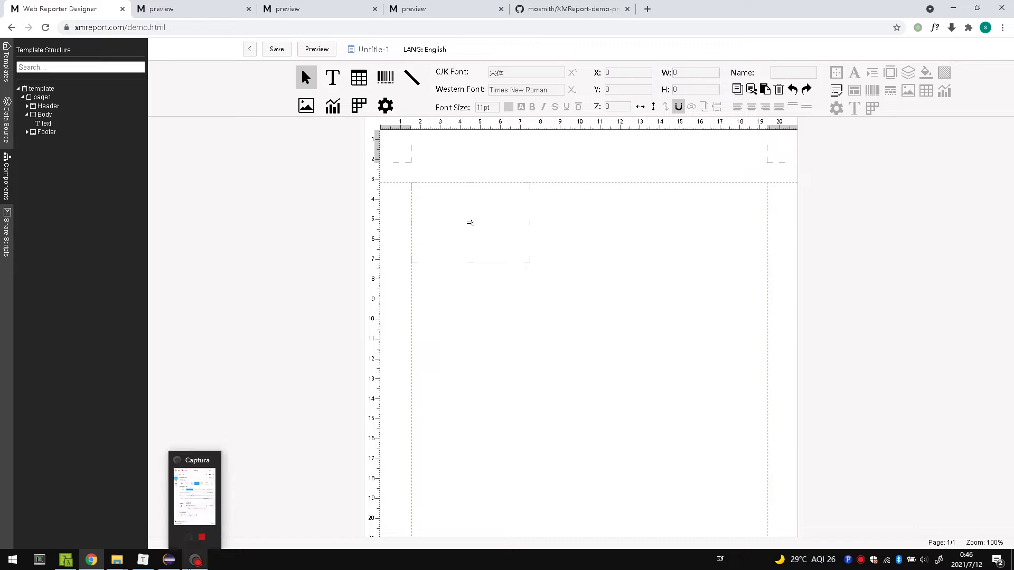
Shorten the text widget to about 2.5 cm high and draw a two-row, four-column grid about 1146 by 382 below it in the Body.
{"action": "left_click", "coordinate": [477, 246]}
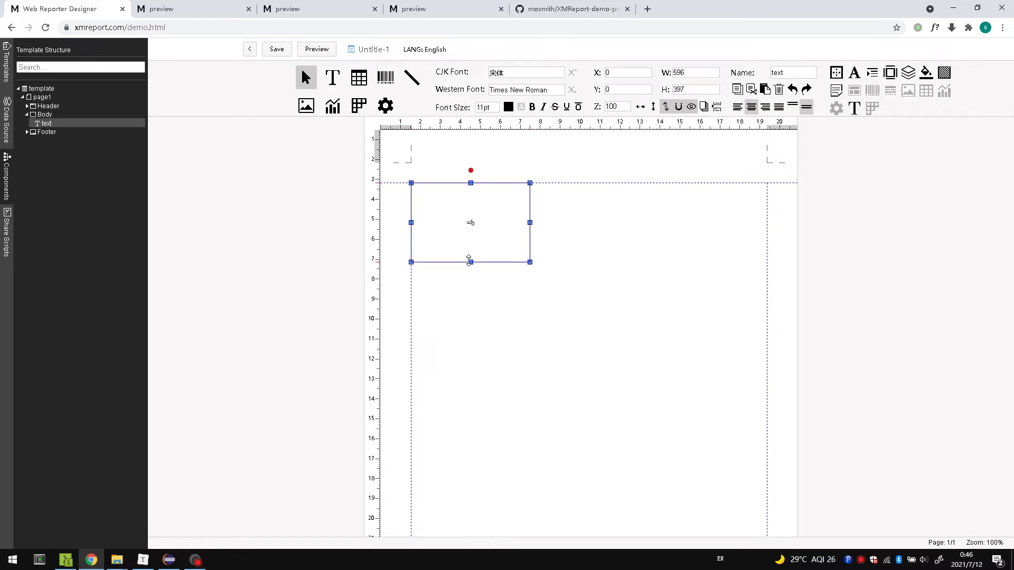
{"action": "left_click_drag", "start_coordinate": [470, 262], "coordinate": [475, 233]}
{"action": "left_click", "coordinate": [503, 251]}
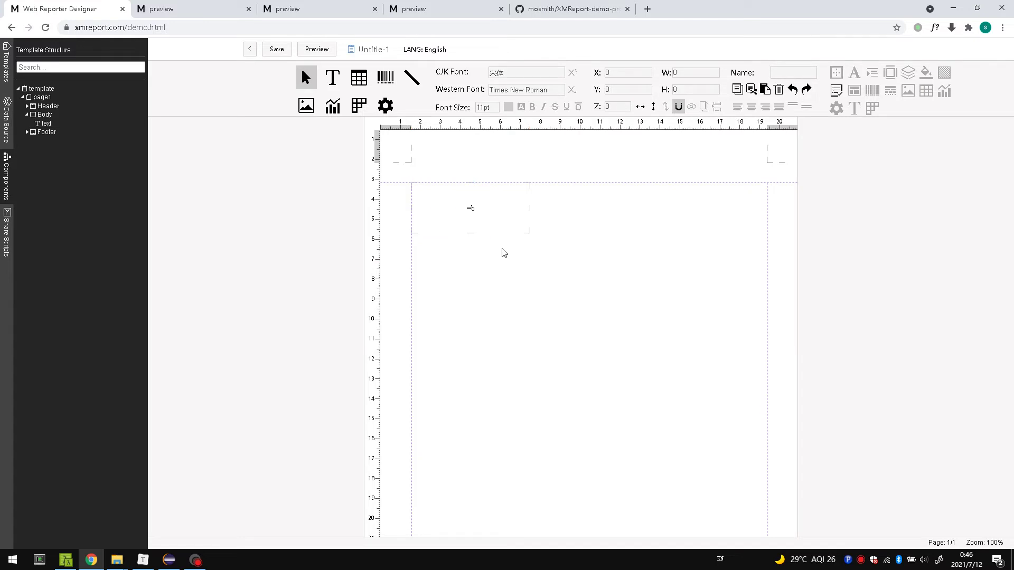
{"action": "left_click", "coordinate": [359, 78]}
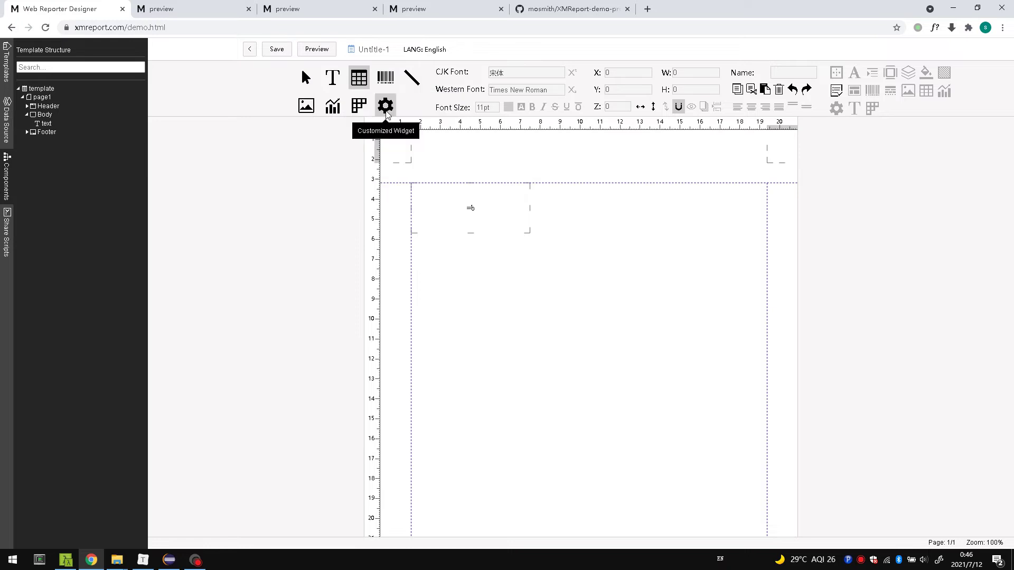
{"action": "left_click_drag", "start_coordinate": [429, 267], "coordinate": [657, 344]}
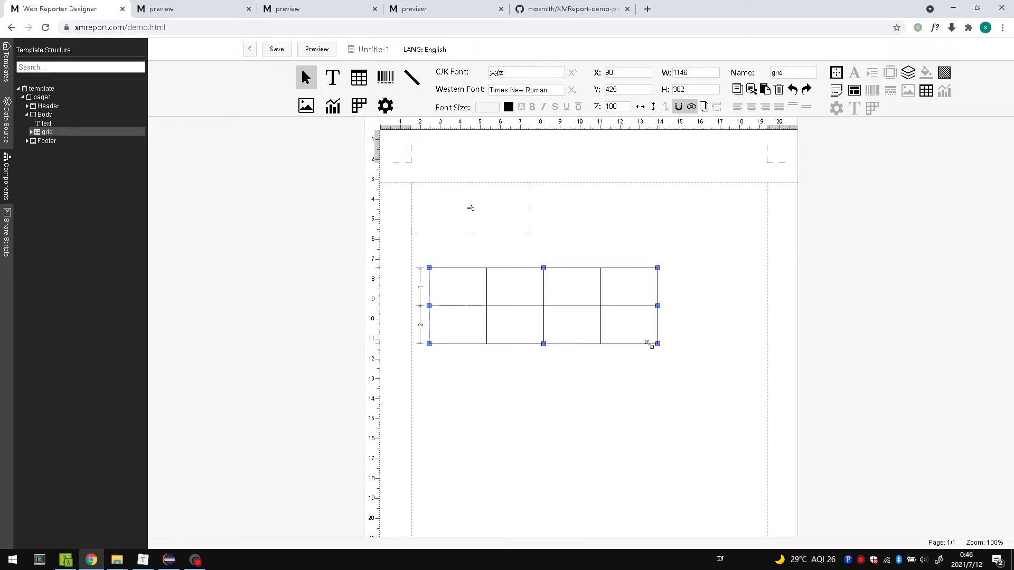
Set the data binding Value of the grid's second row to the array =[{a: 1}, {a: 2}] and apply it.
{"action": "left_click", "coordinate": [432, 325]}
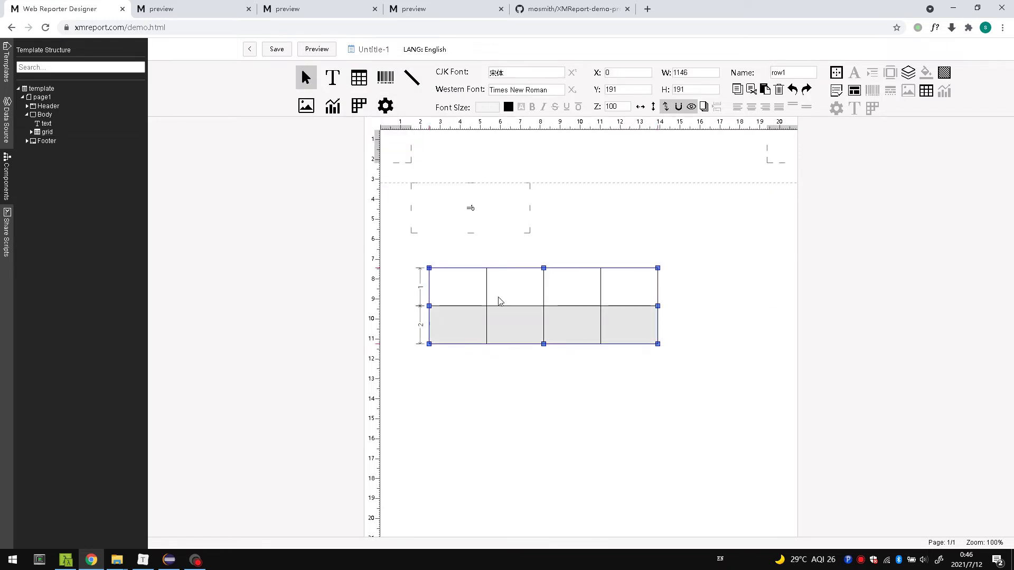
{"action": "left_click", "coordinate": [907, 73]}
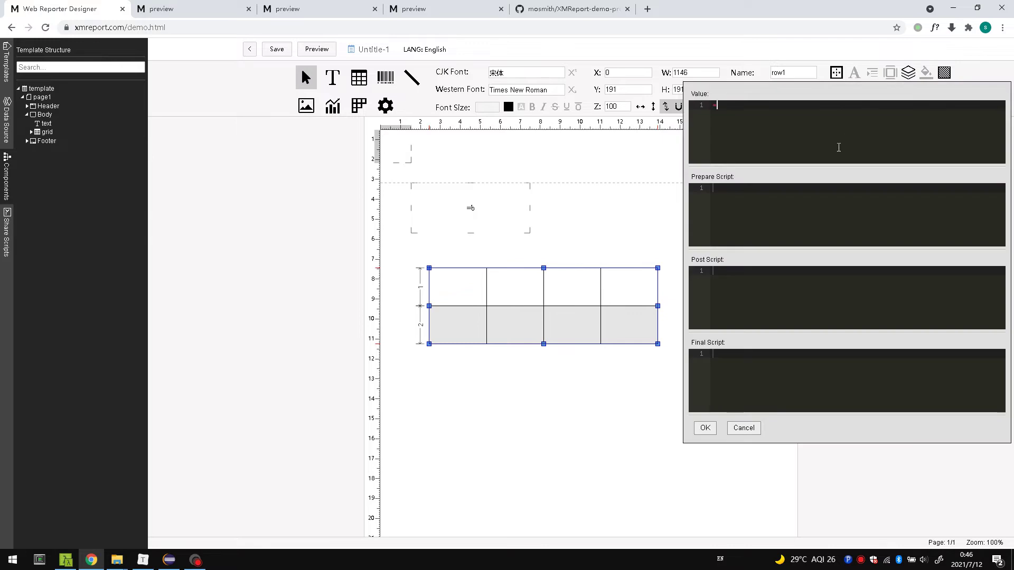
{"action": "type", "text": "=["}
{"action": "key", "text": "Return"}
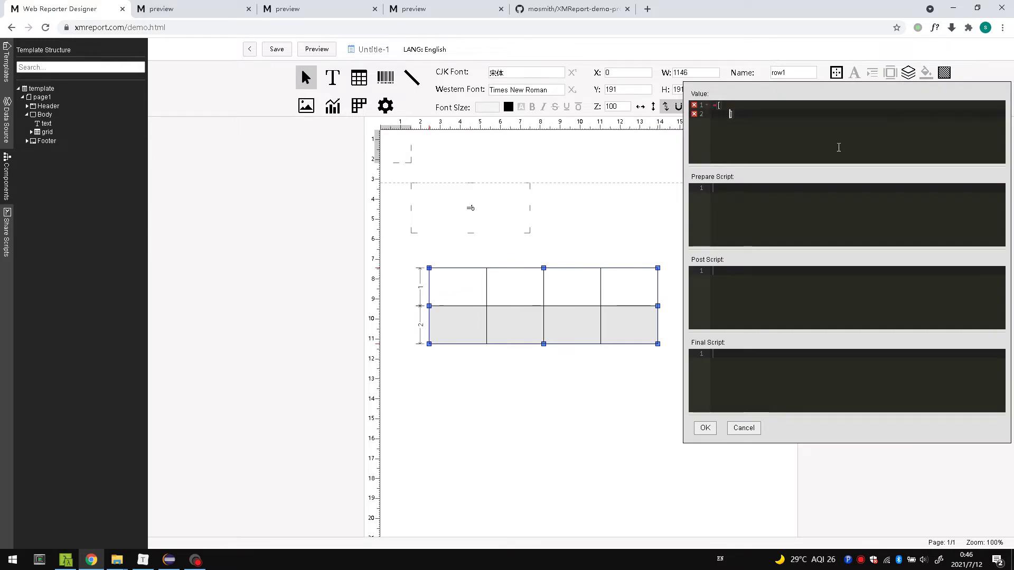
{"action": "key", "text": "BackSpace"}
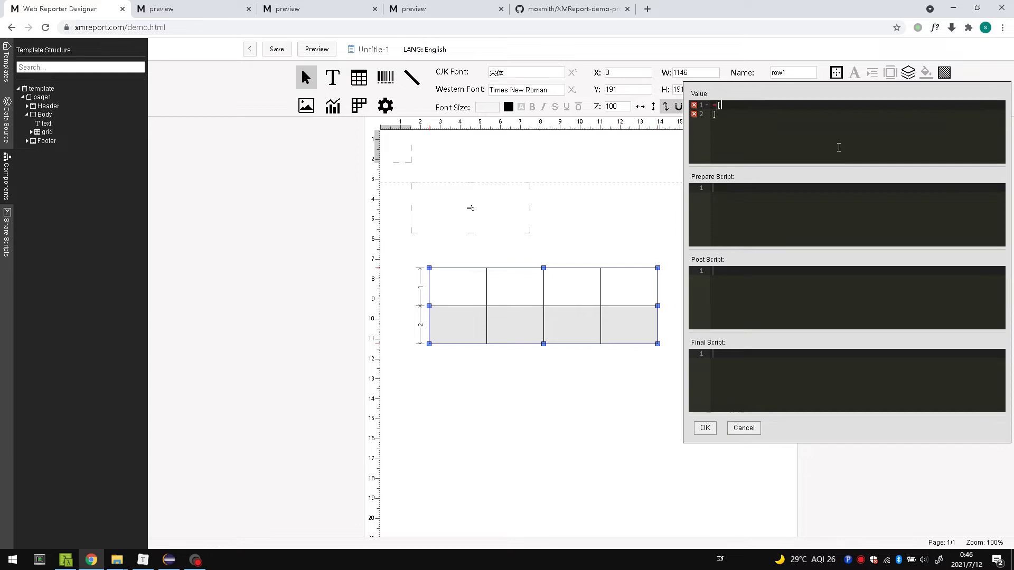
{"action": "key", "text": "Return"}
{"action": "type", "text": "{a: 1},"}
{"action": "key", "text": "Return"}
{"action": "type", "text": "{b:"}
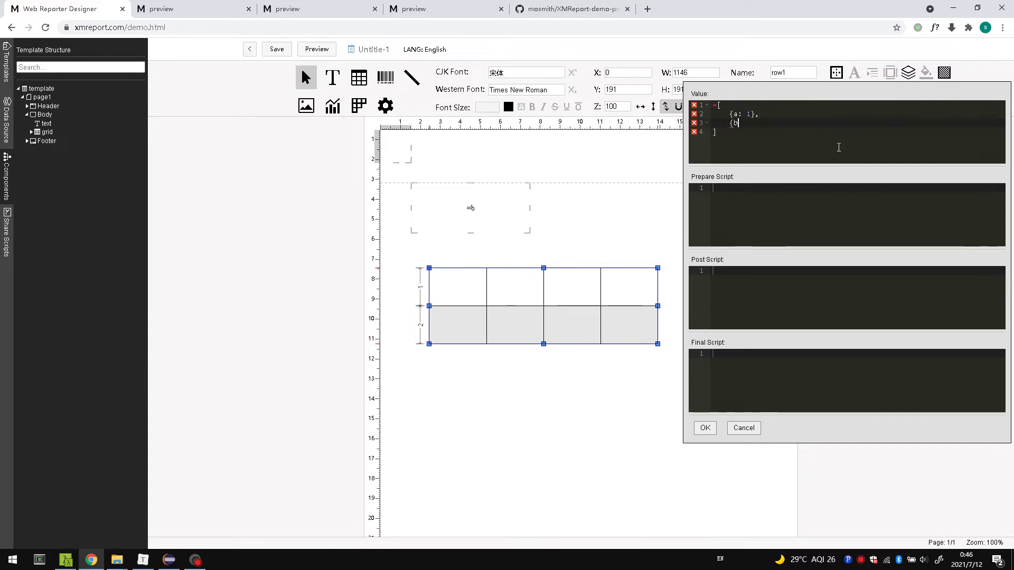
{"action": "key", "text": "BackSpace"}
{"action": "key", "text": "BackSpace"}
{"action": "key", "text": "BackSpace"}
{"action": "type", "text": "a"}
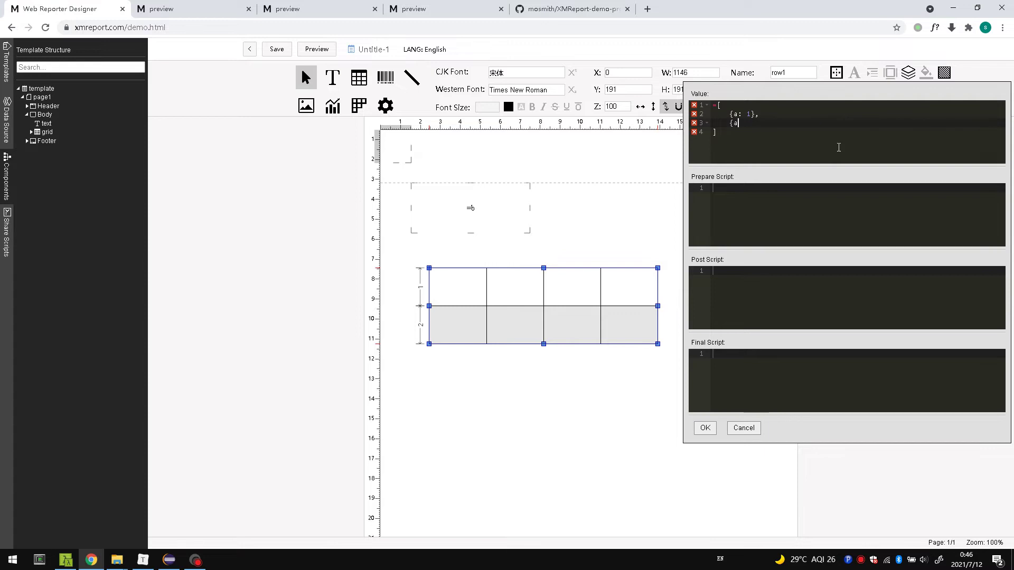
{"action": "type", "text": ": 2}"}
{"action": "left_click", "coordinate": [705, 428]}
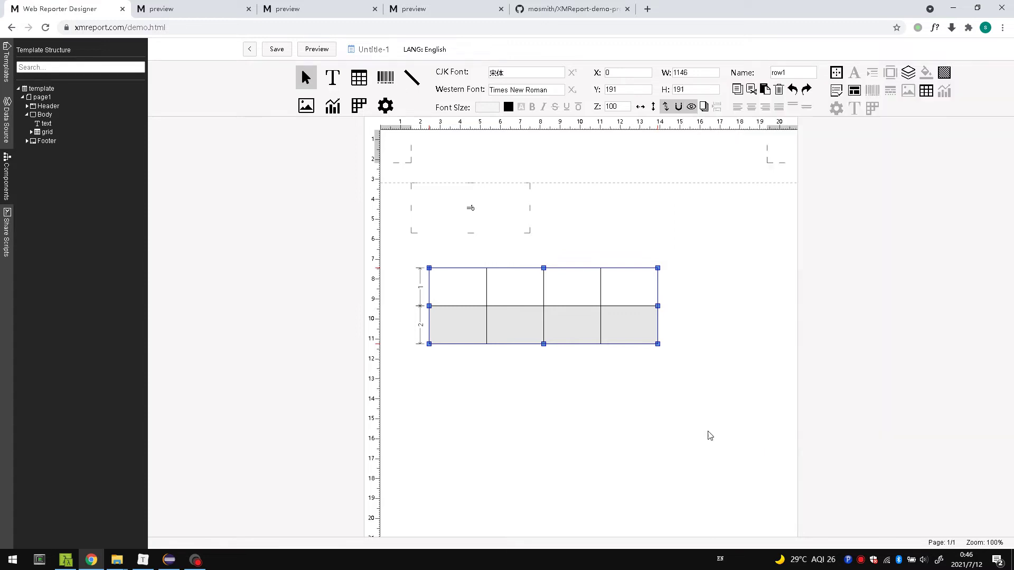
Enter the binding expression =a in the first cell of the grid's second row.
{"action": "double_click", "coordinate": [447, 329]}
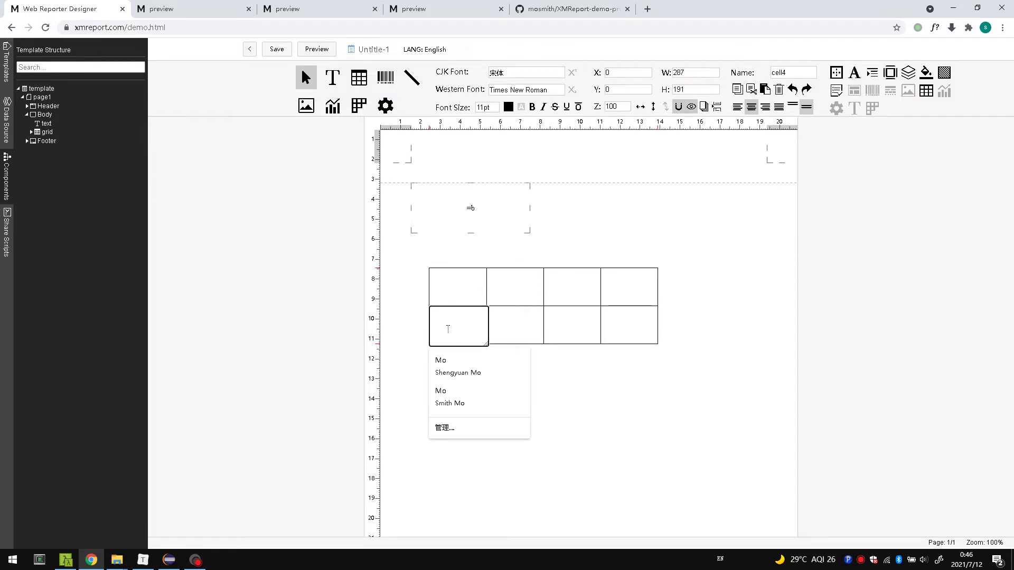
{"action": "type", "text": "=a"}
{"action": "left_click", "coordinate": [614, 391]}
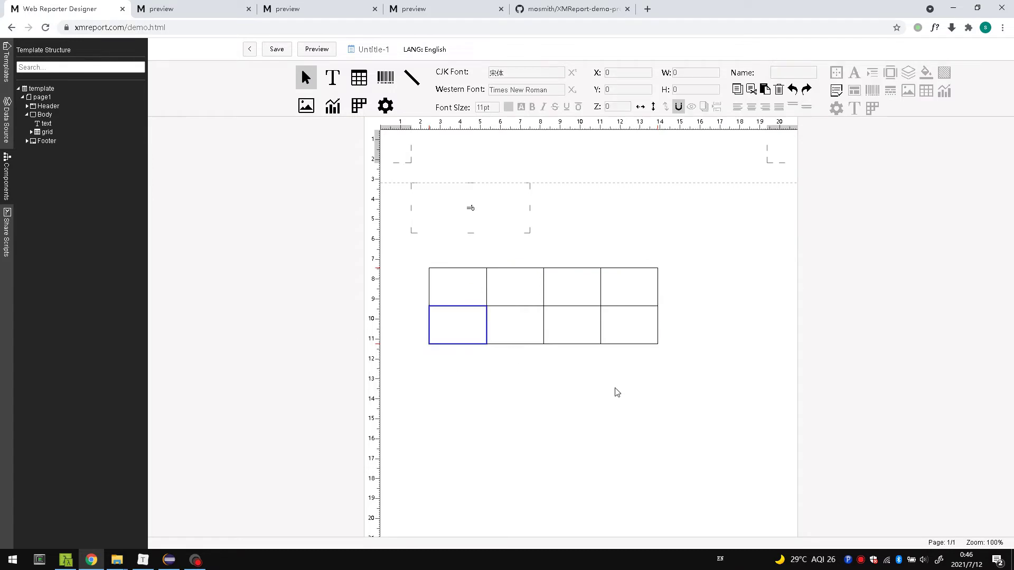
Generate a PDF preview of the report with the grid, close that preview and return to the designer.
{"action": "left_click", "coordinate": [317, 49]}
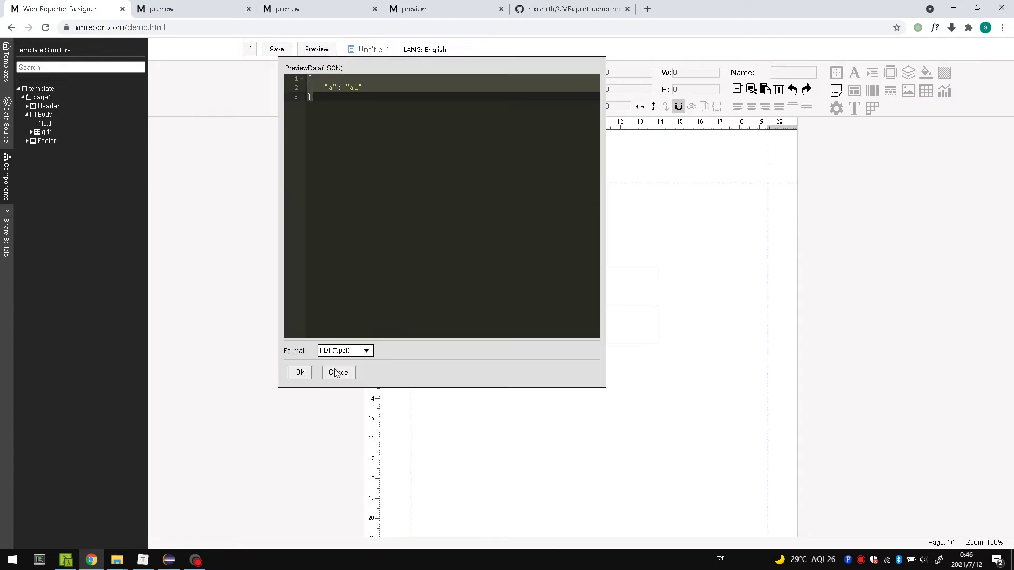
{"action": "left_click", "coordinate": [300, 373]}
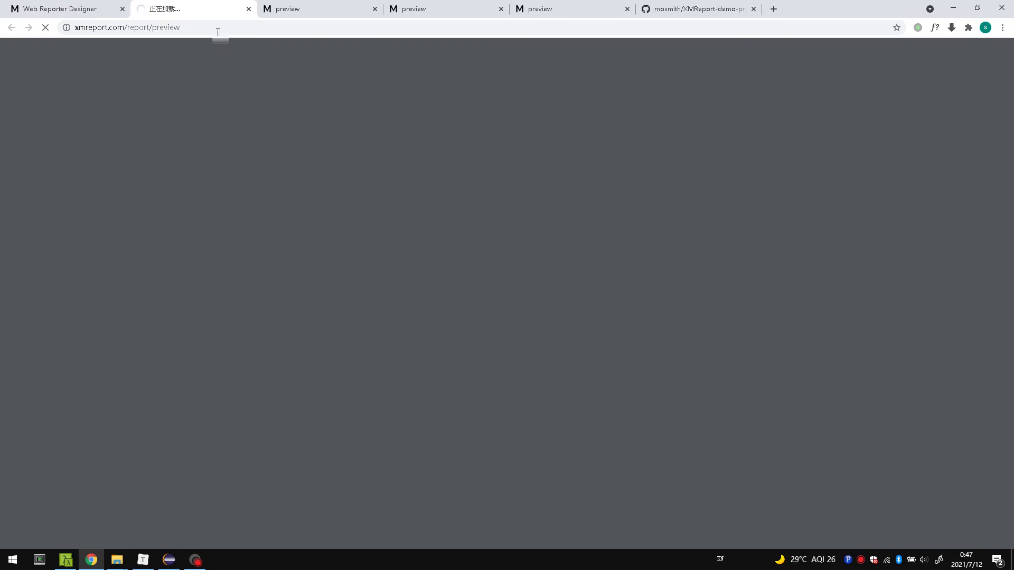
{"action": "left_click", "coordinate": [78, 7]}
{"action": "left_click", "coordinate": [183, 8]}
{"action": "left_click", "coordinate": [249, 9]}
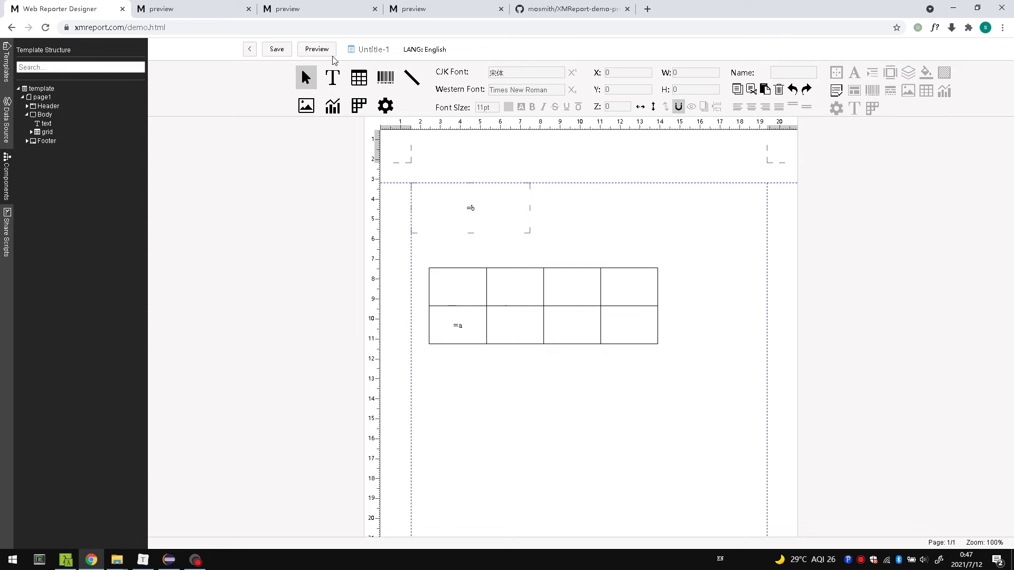
Review the array in the grid's second-row data binding Value and confirm the dialog without changing it.
{"action": "left_click", "coordinate": [454, 341]}
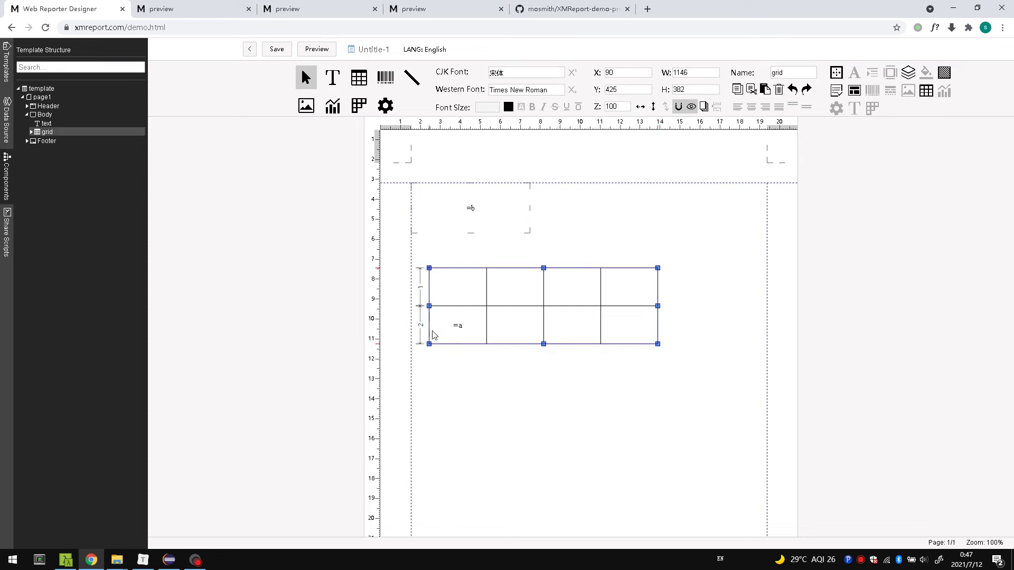
{"action": "left_click", "coordinate": [432, 332]}
{"action": "left_click", "coordinate": [908, 73]}
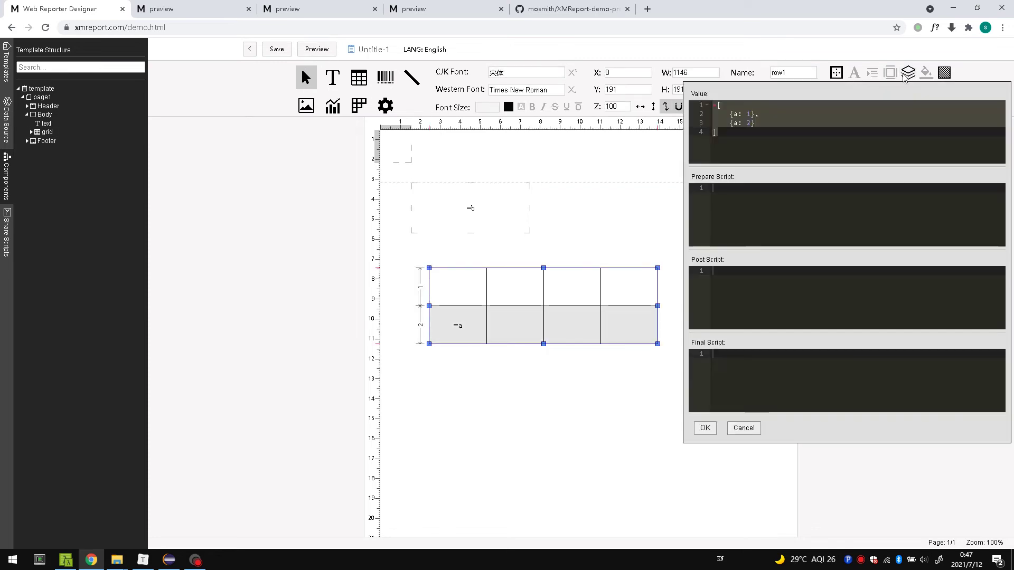
{"action": "left_click", "coordinate": [798, 117]}
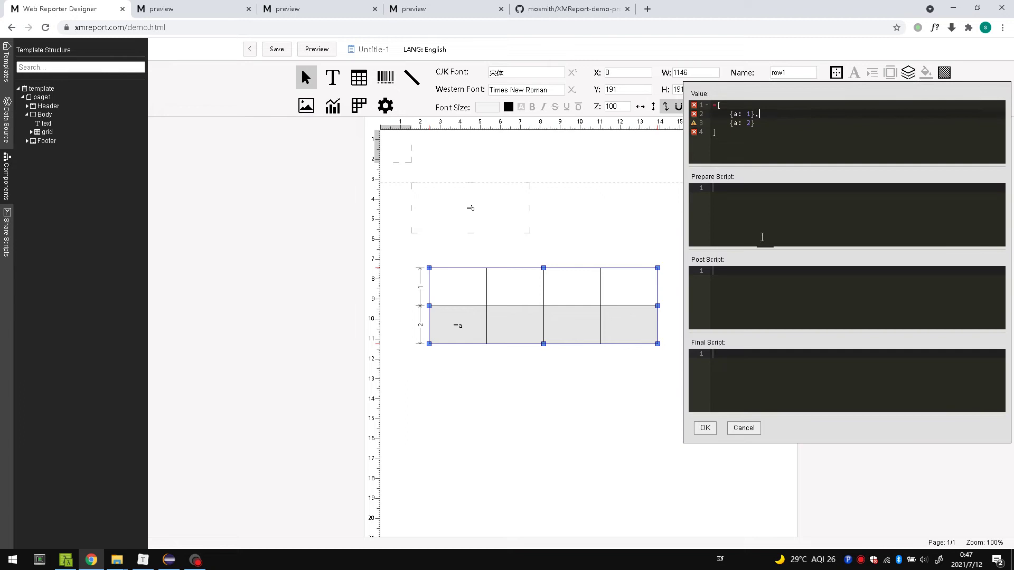
{"action": "left_click", "coordinate": [705, 427]}
Generate a PDF preview of the report, enlarge it to examine the repeated grid rows, and return to the designer.
{"action": "left_click", "coordinate": [302, 49]}
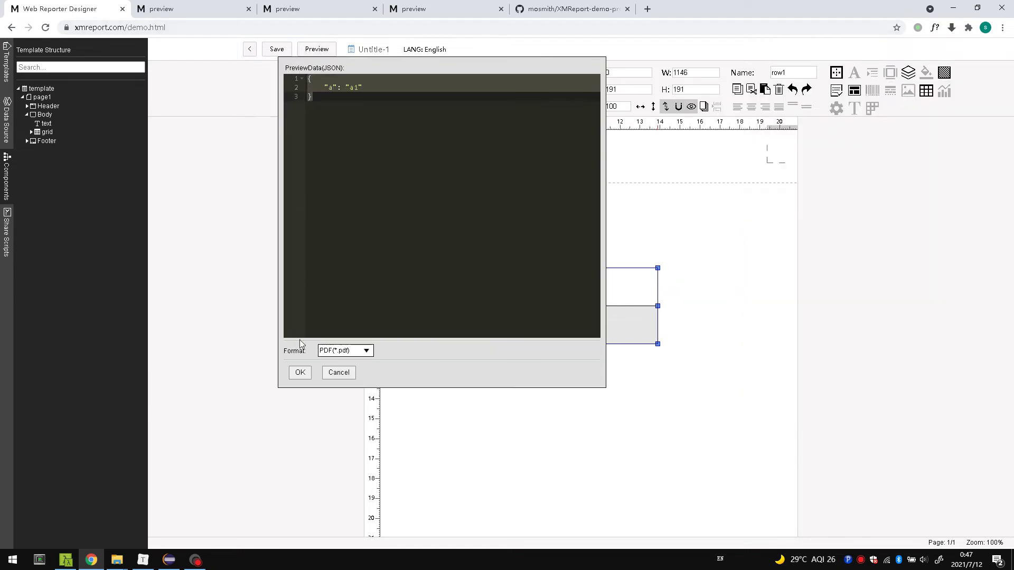
{"action": "left_click", "coordinate": [299, 377]}
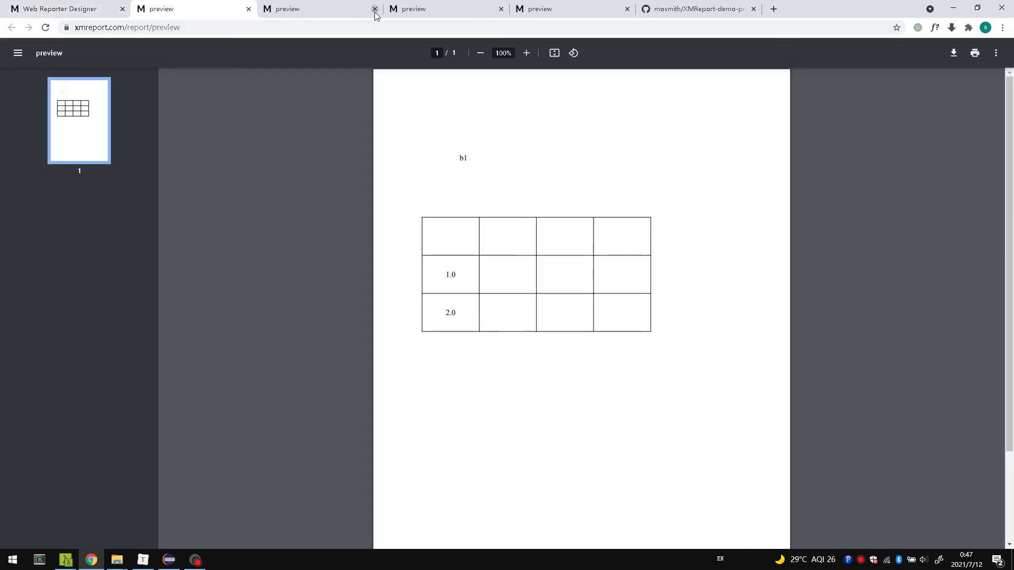
{"action": "scroll", "coordinate": [437, 302], "scroll_direction": "up", "scroll_amount": 1}
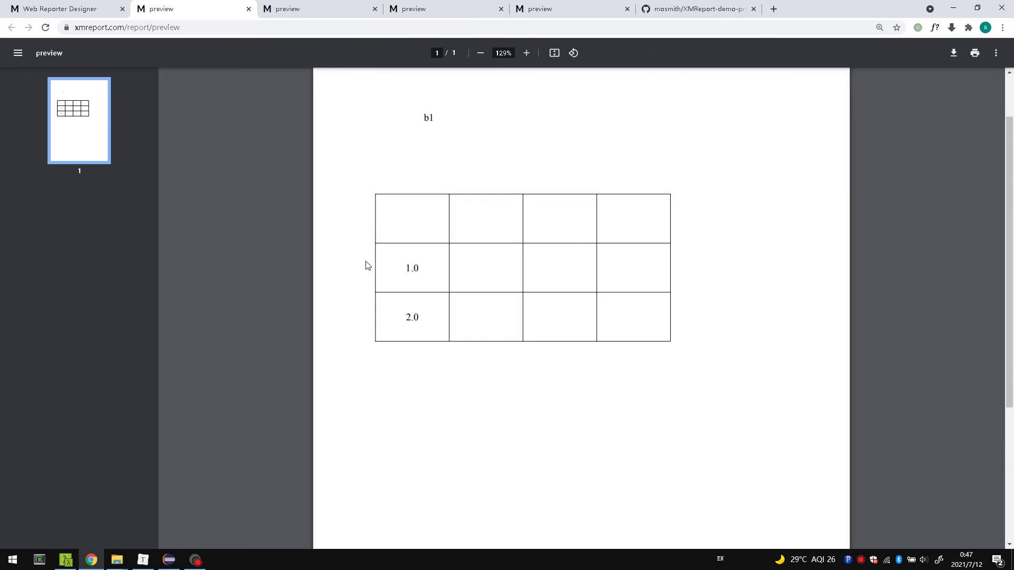
{"action": "left_click", "coordinate": [66, 27]}
{"action": "left_click", "coordinate": [66, 27]}
{"action": "left_click", "coordinate": [85, 12]}
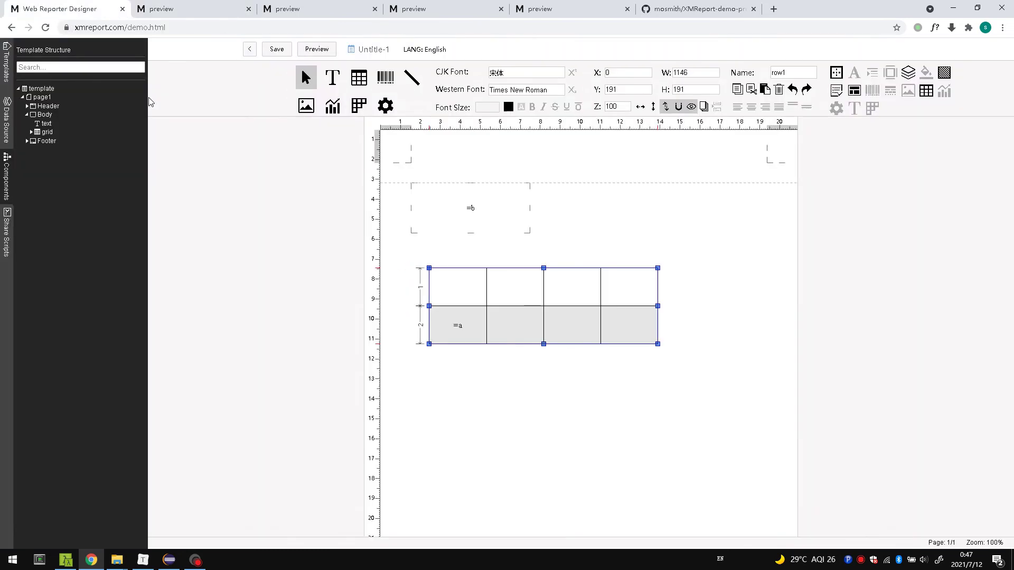
Review the whole array expression in the second grid row's data binding Value, then close the dialog without applying changes.
{"action": "left_click", "coordinate": [452, 324]}
{"action": "left_click", "coordinate": [432, 323]}
{"action": "left_click", "coordinate": [908, 74]}
{"action": "left_click_drag", "start_coordinate": [829, 140], "coordinate": [716, 106]}
{"action": "left_click", "coordinate": [716, 105]}
{"action": "type", "text": "="}
{"action": "left_click", "coordinate": [739, 133]}
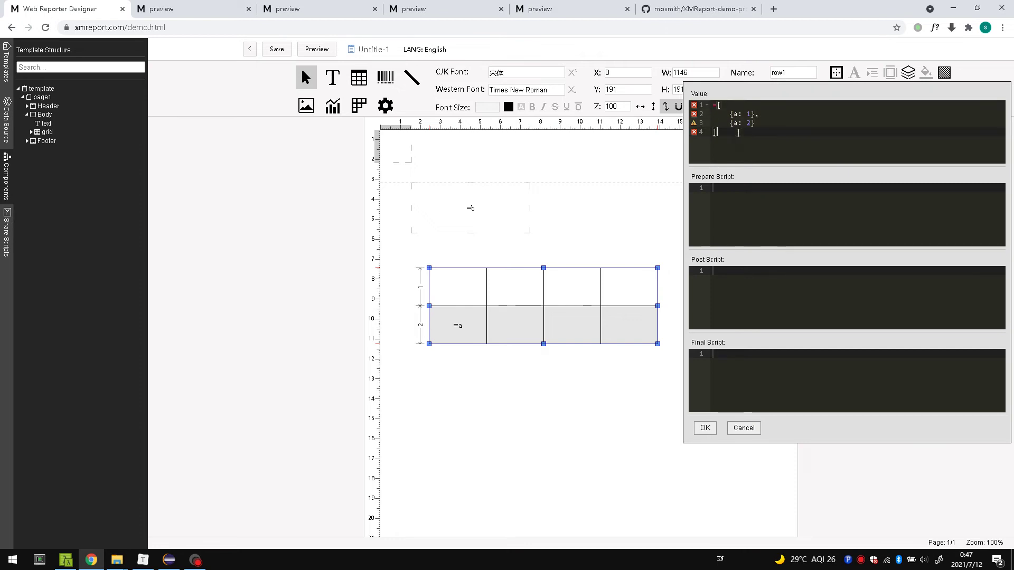
{"action": "left_click_drag", "start_coordinate": [718, 105], "coordinate": [760, 126]}
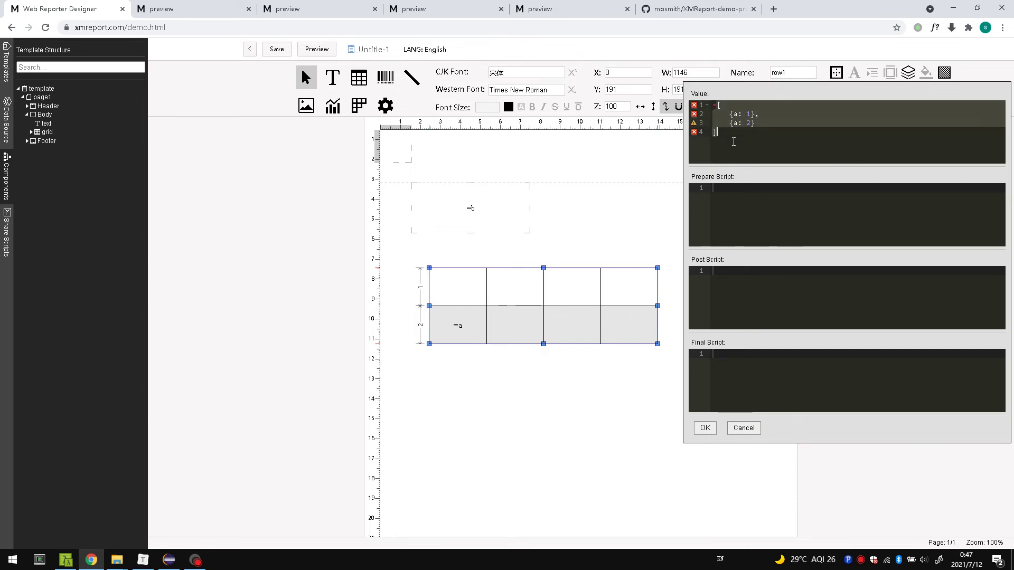
{"action": "left_click", "coordinate": [734, 141]}
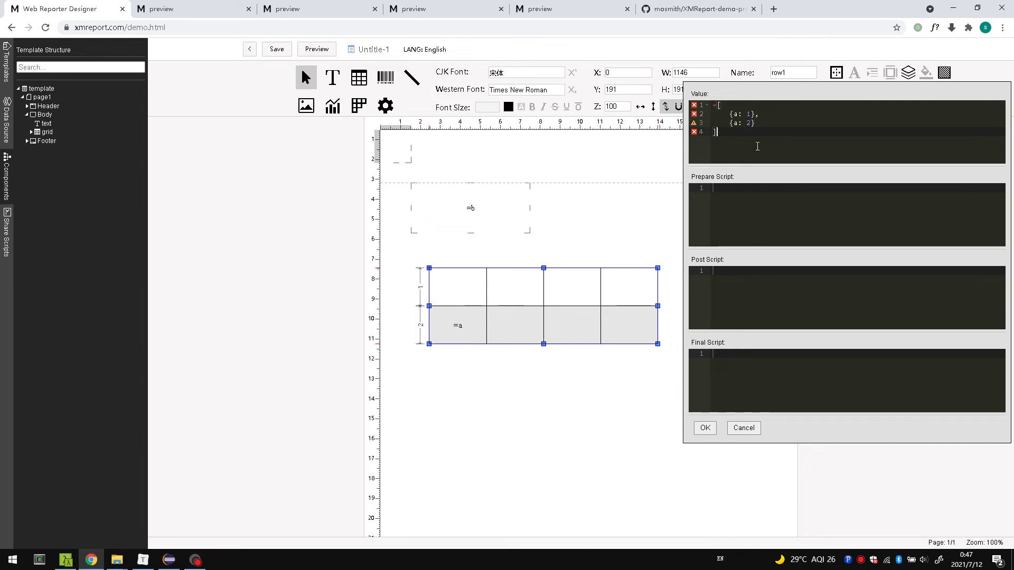
{"action": "left_click", "coordinate": [740, 430]}
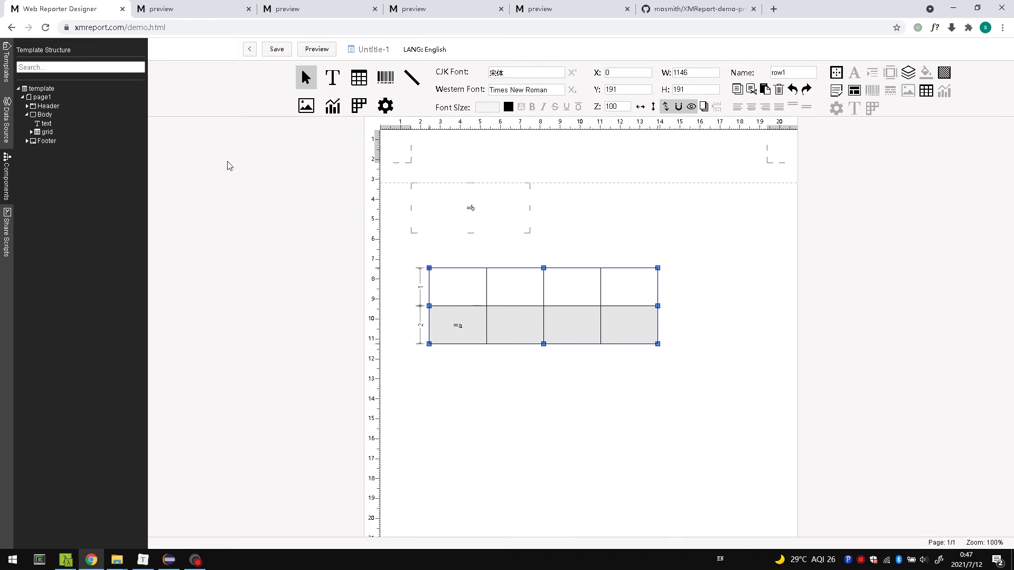
Expand grid and row1 in the template structure, inspect cell5 and cell4, and open row1's data binding.
{"action": "left_click", "coordinate": [31, 132]}
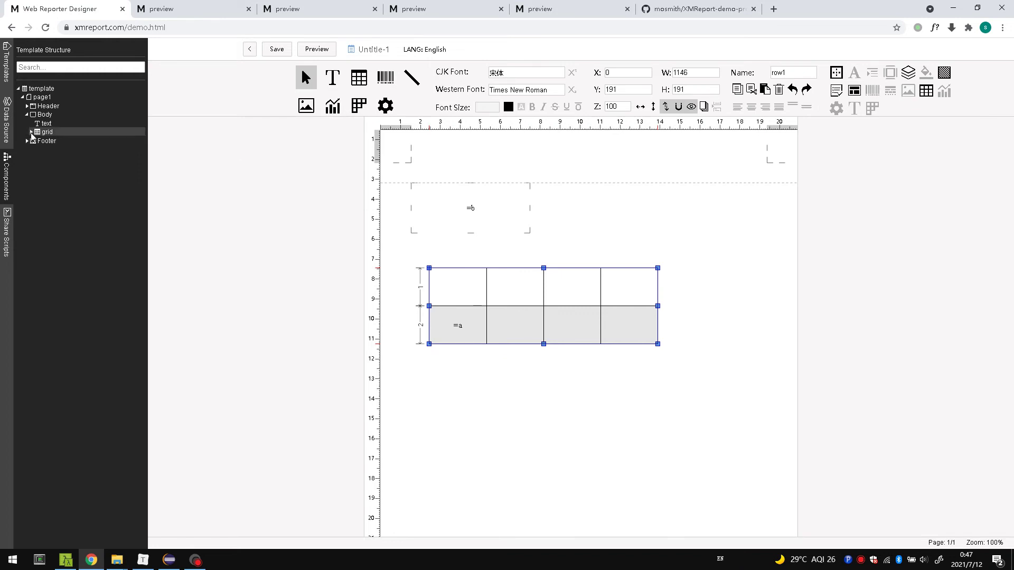
{"action": "left_click", "coordinate": [45, 132]}
{"action": "left_click", "coordinate": [36, 150]}
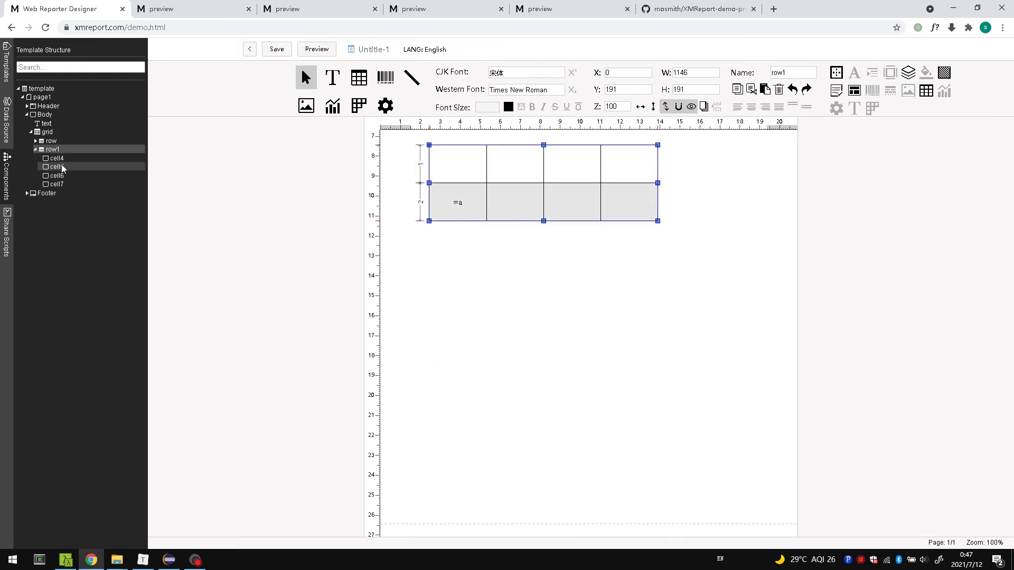
{"action": "left_click", "coordinate": [58, 167]}
{"action": "left_click", "coordinate": [64, 158]}
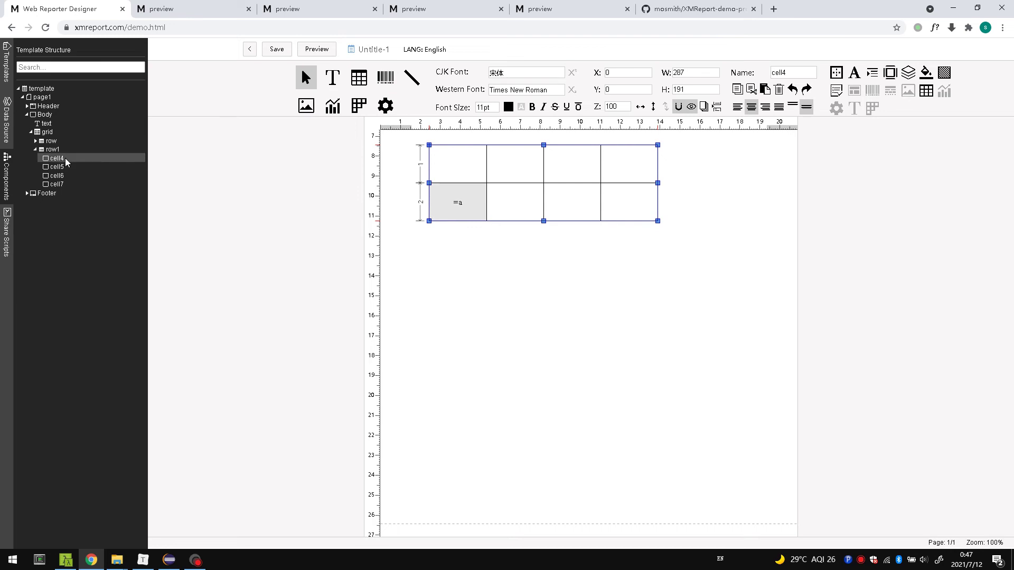
{"action": "left_click", "coordinate": [62, 150]}
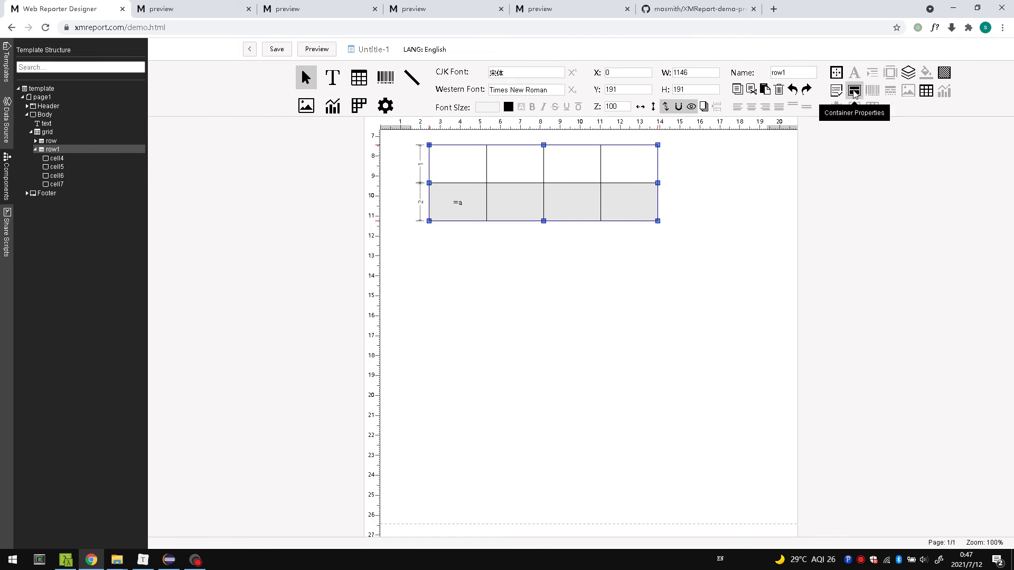
{"action": "left_click", "coordinate": [906, 73]}
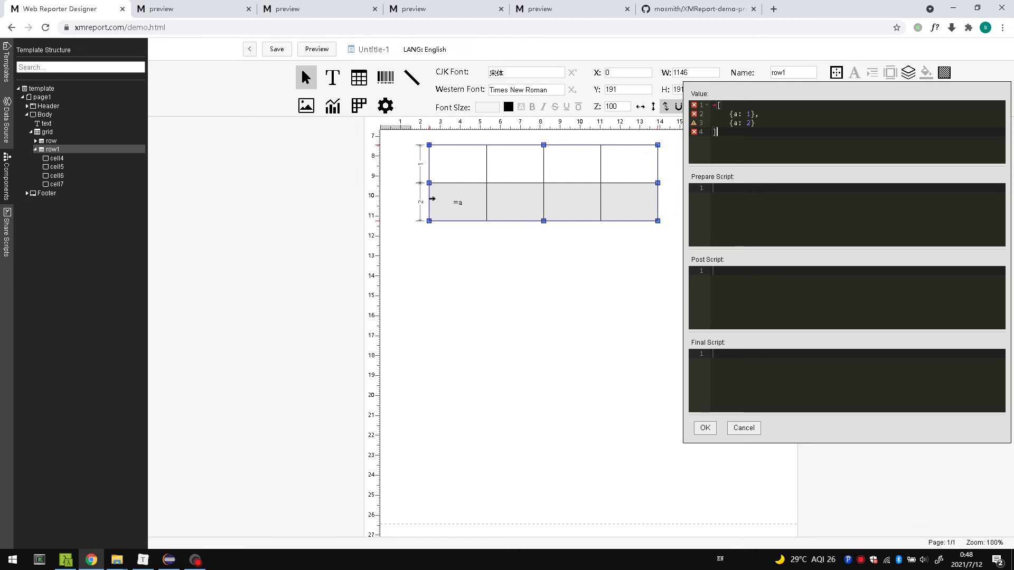
Leave row1's data binding and inspect its child cells cell7 and cell4 in the template structure and grid.
{"action": "left_click", "coordinate": [108, 181]}
{"action": "left_click", "coordinate": [108, 182]}
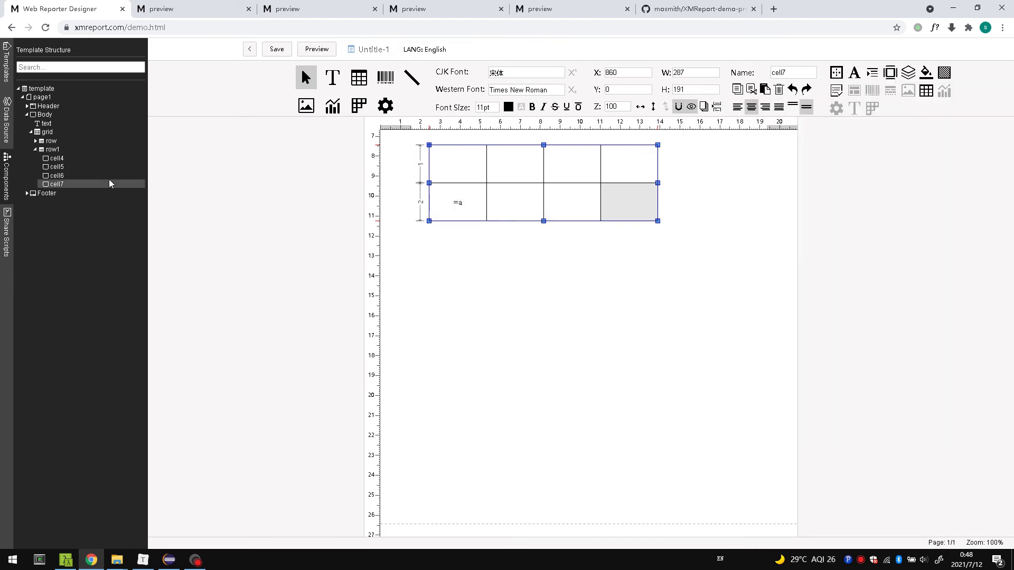
{"action": "left_click", "coordinate": [113, 158]}
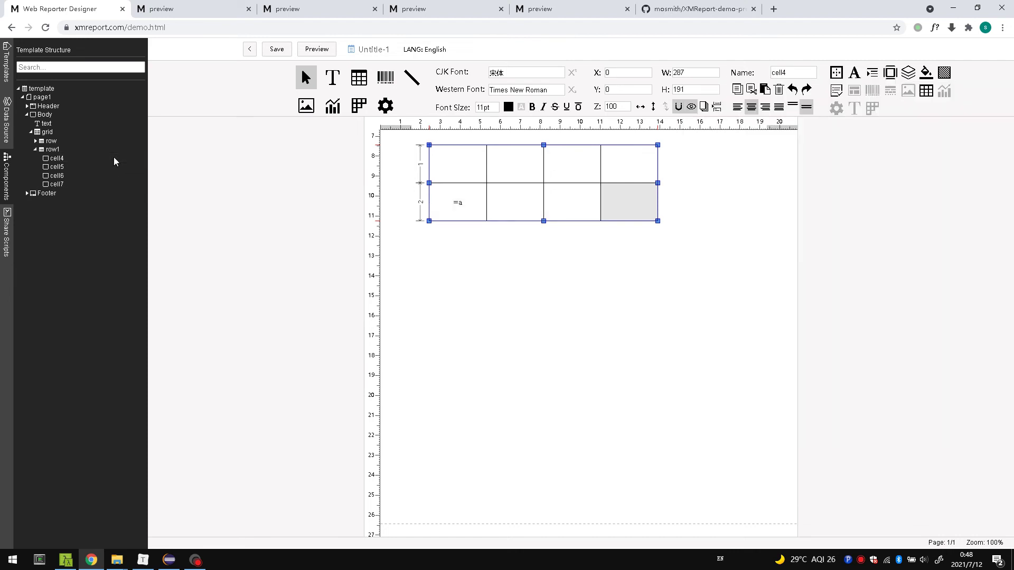
{"action": "left_click", "coordinate": [431, 208]}
{"action": "left_click", "coordinate": [441, 208]}
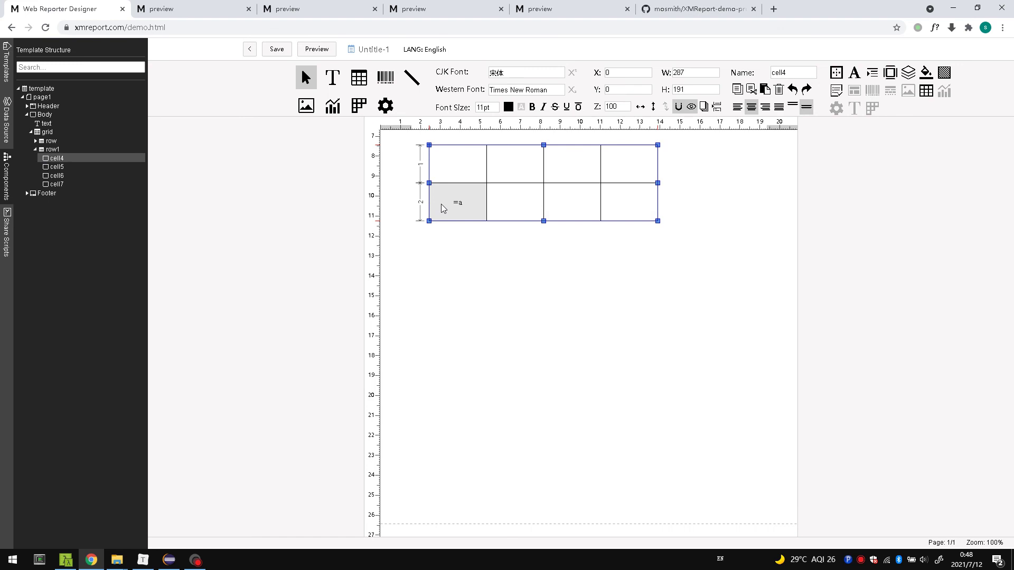
Examine the {a: 2} element in row1's data binding Value, cancel the dialog, and deselect the grid.
{"action": "left_click", "coordinate": [52, 149]}
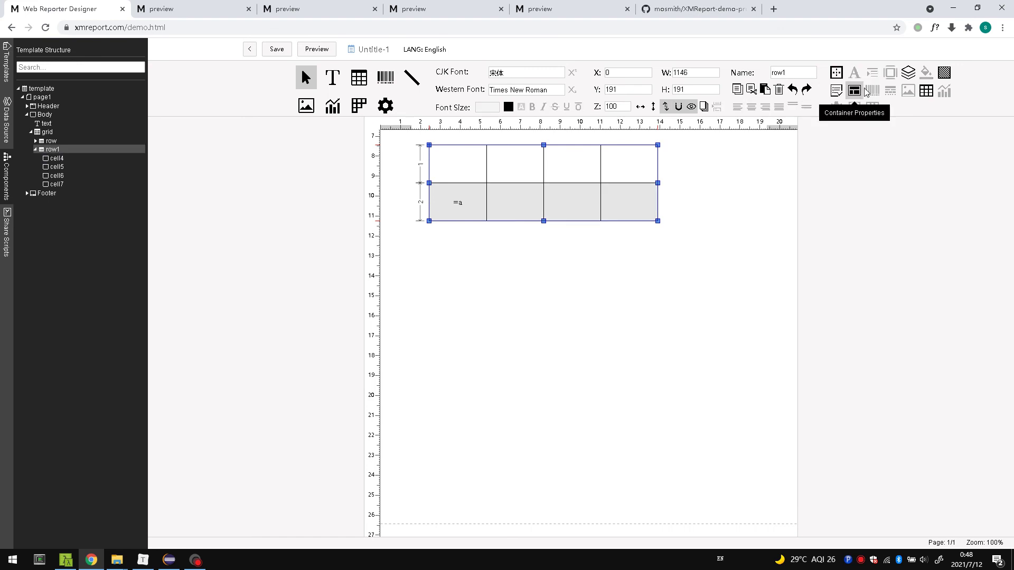
{"action": "left_click", "coordinate": [908, 73]}
{"action": "left_click", "coordinate": [837, 152]}
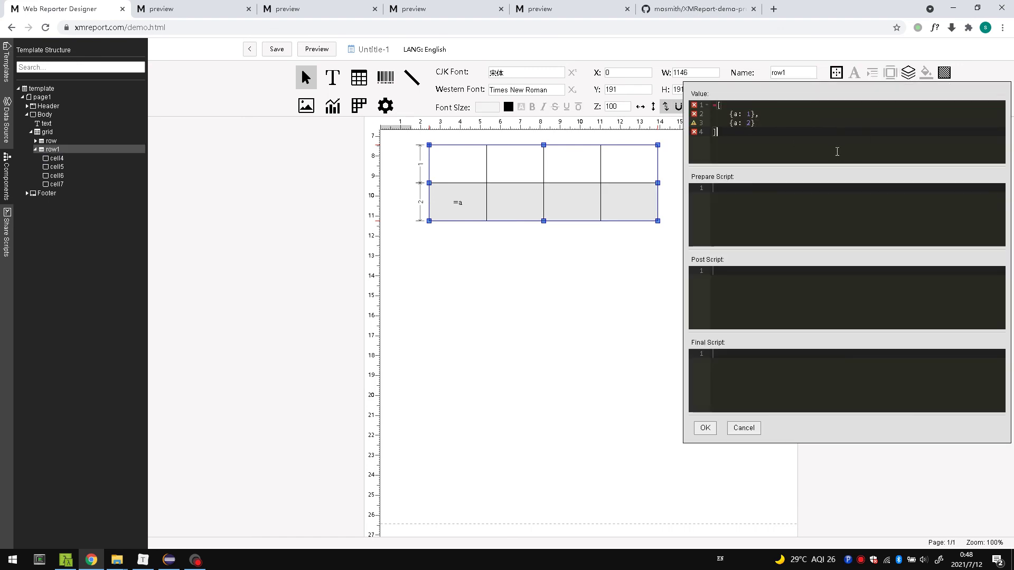
{"action": "left_click_drag", "start_coordinate": [780, 126], "coordinate": [727, 127]}
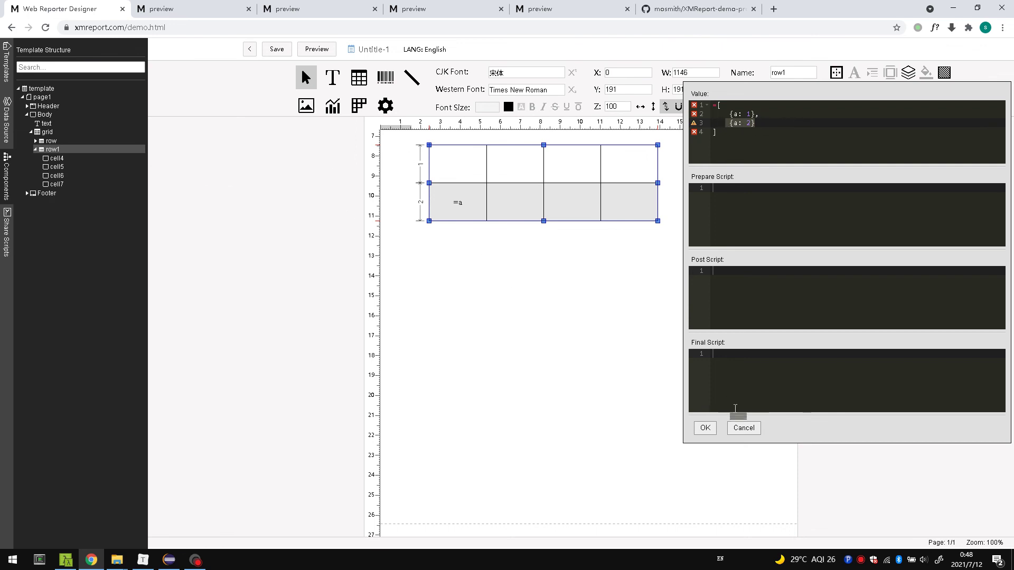
{"action": "left_click", "coordinate": [742, 428]}
{"action": "left_click", "coordinate": [640, 396]}
{"action": "scroll", "coordinate": [697, 306], "scroll_direction": "up", "scroll_amount": 3}
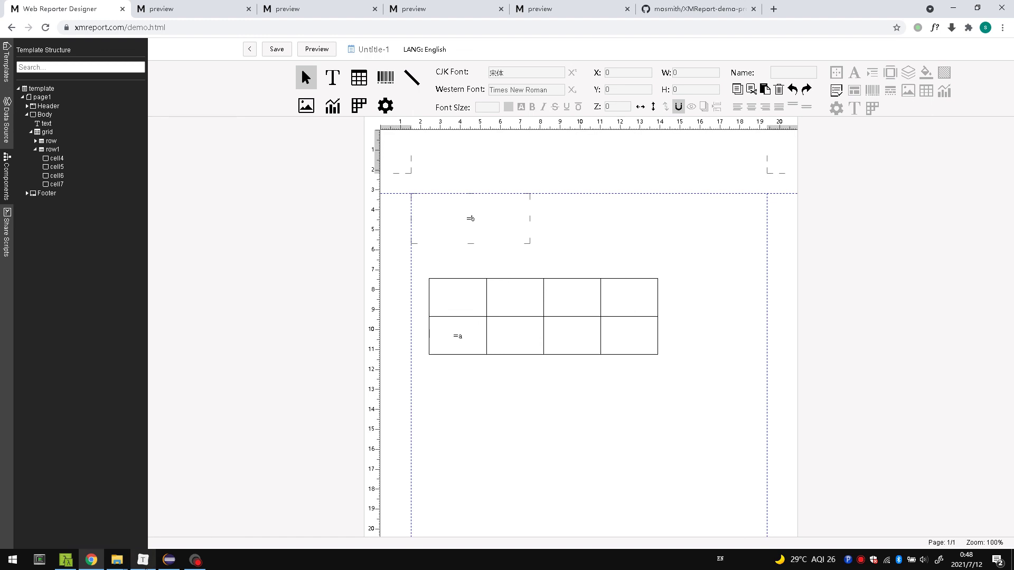
{"action": "mouse_move", "coordinate": [145, 568]}
{"action": "left_click", "coordinate": [195, 560]}
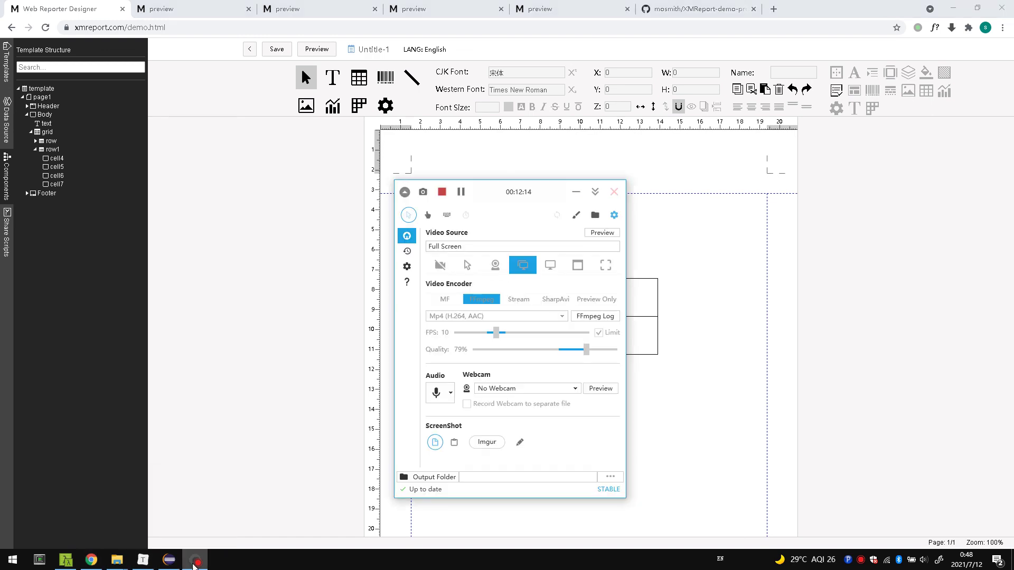